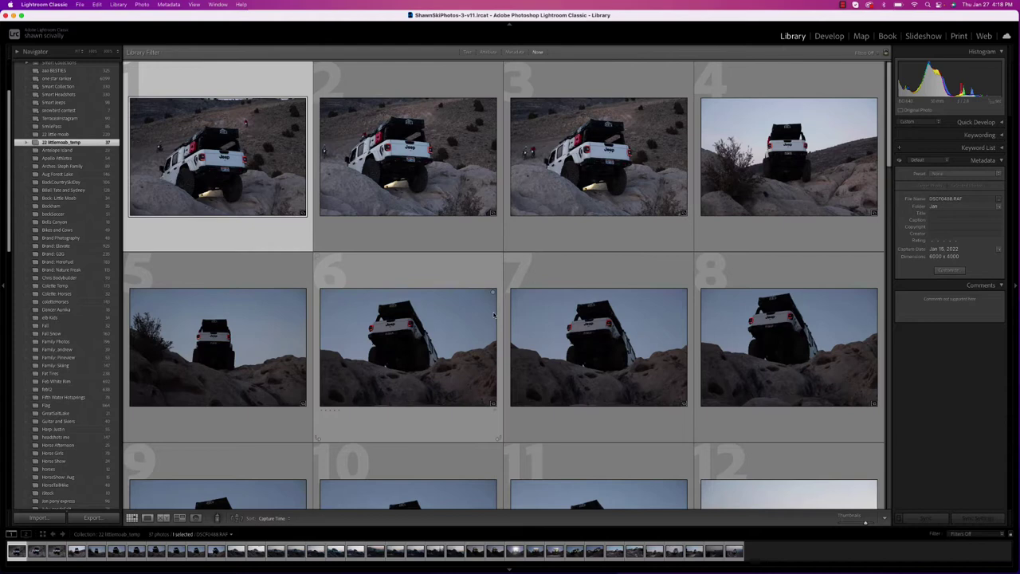
- Enlarge the Grid thumbnails to three per row and select photo 12 of the Jeep on rocks
key("=")
scroll(670, 391, "down", 3)
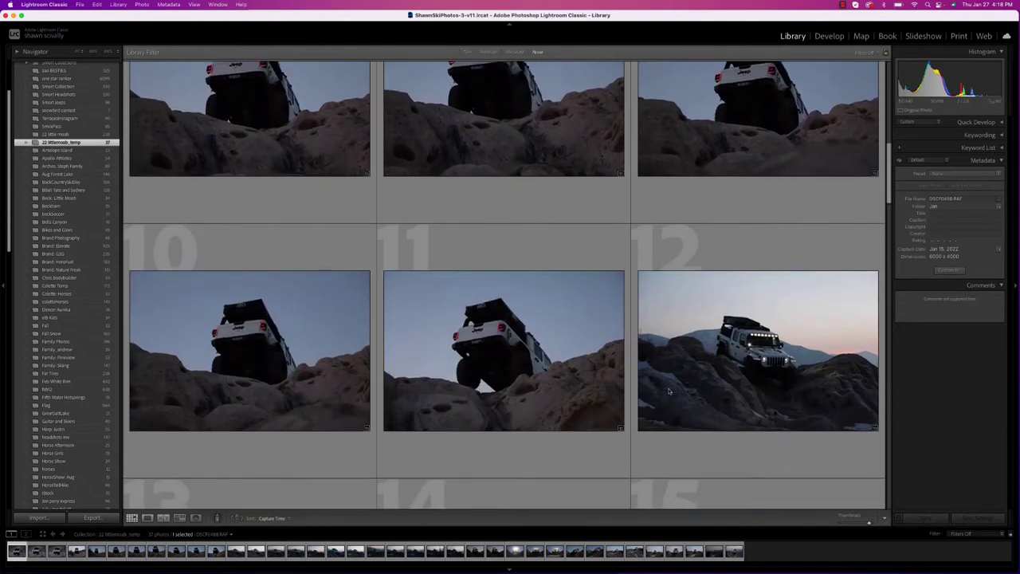
scroll(669, 391, "down", 3)
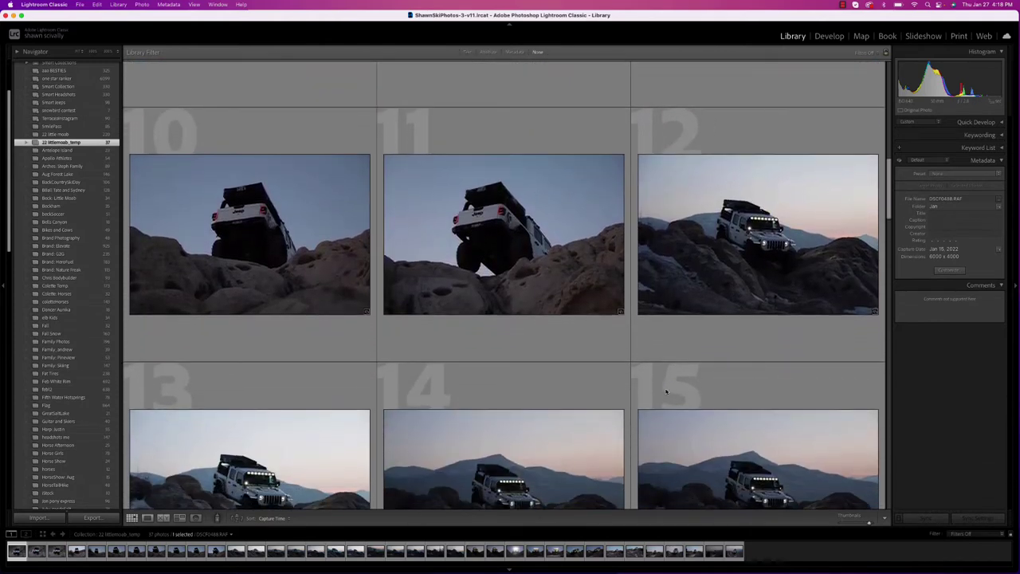
scroll(666, 391, "down", 2)
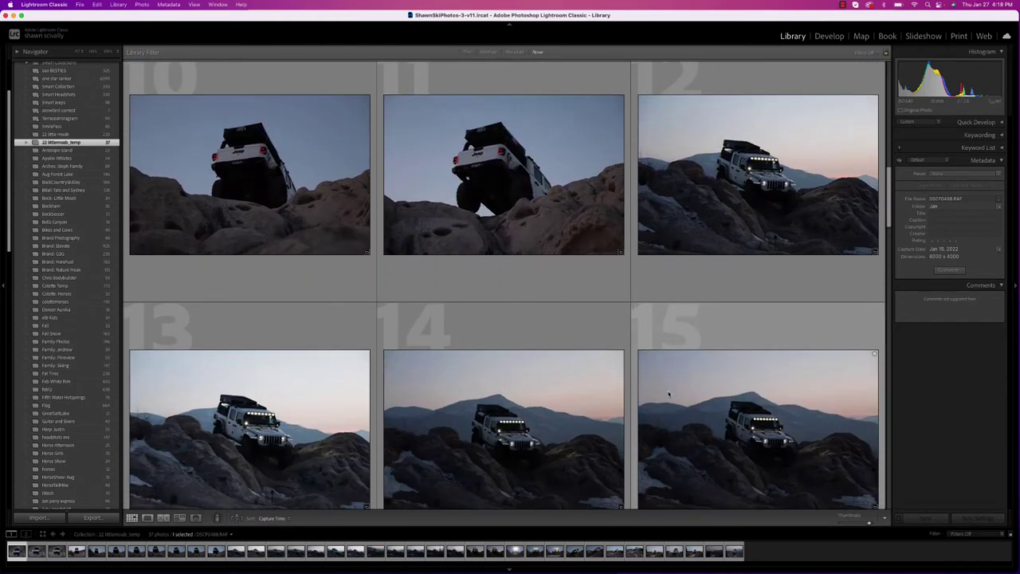
left_click(644, 265)
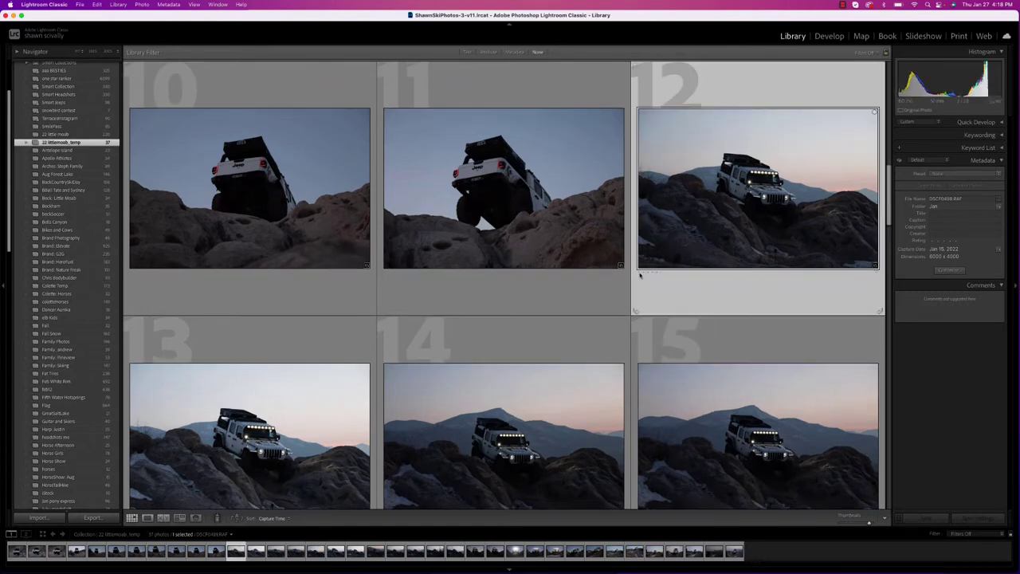
- Browse down the collection to the last photo, number 37
scroll(650, 284, "down", 3)
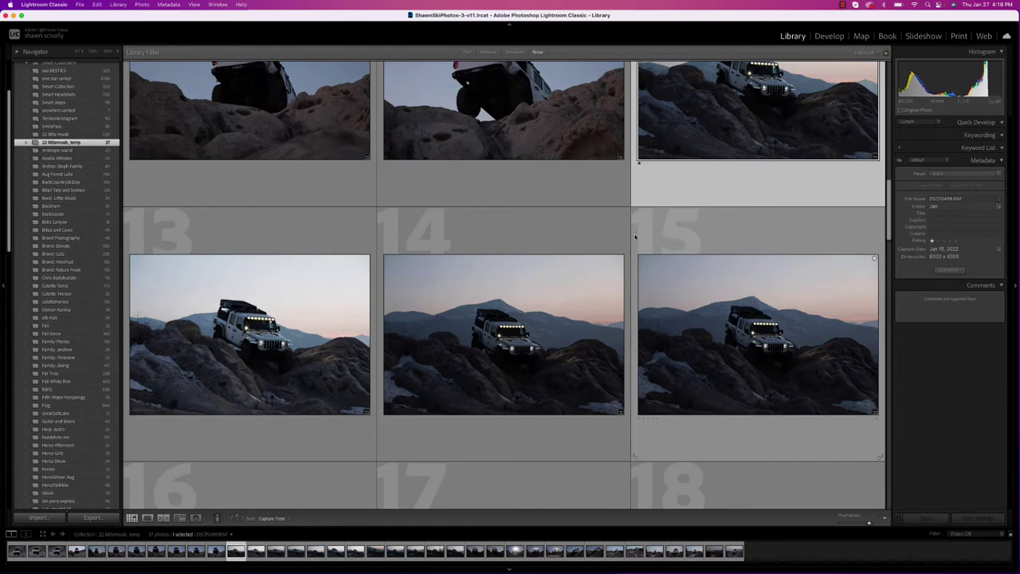
scroll(635, 237, "down", 2)
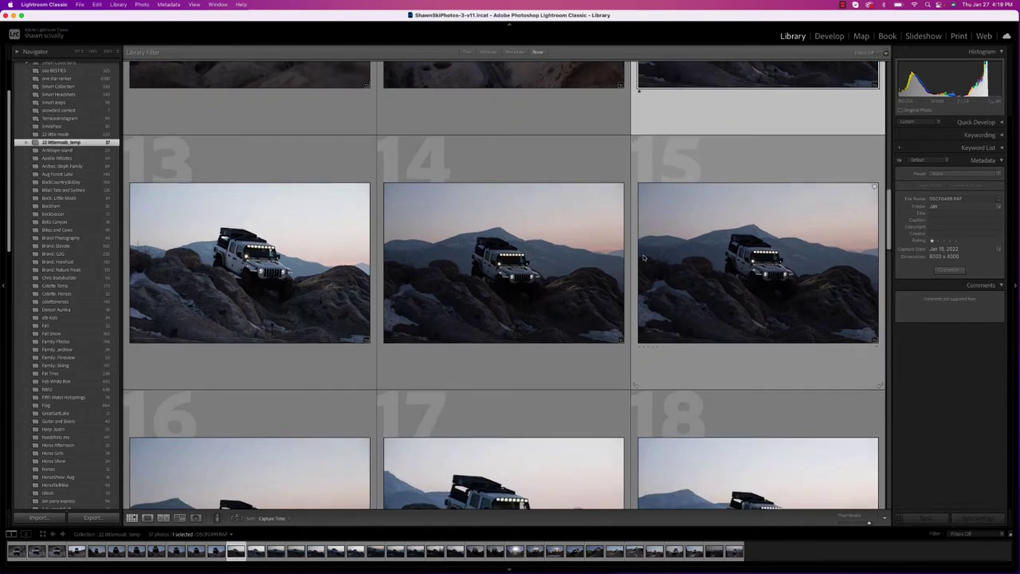
scroll(643, 255, "down", 1)
scroll(643, 254, "down", 4)
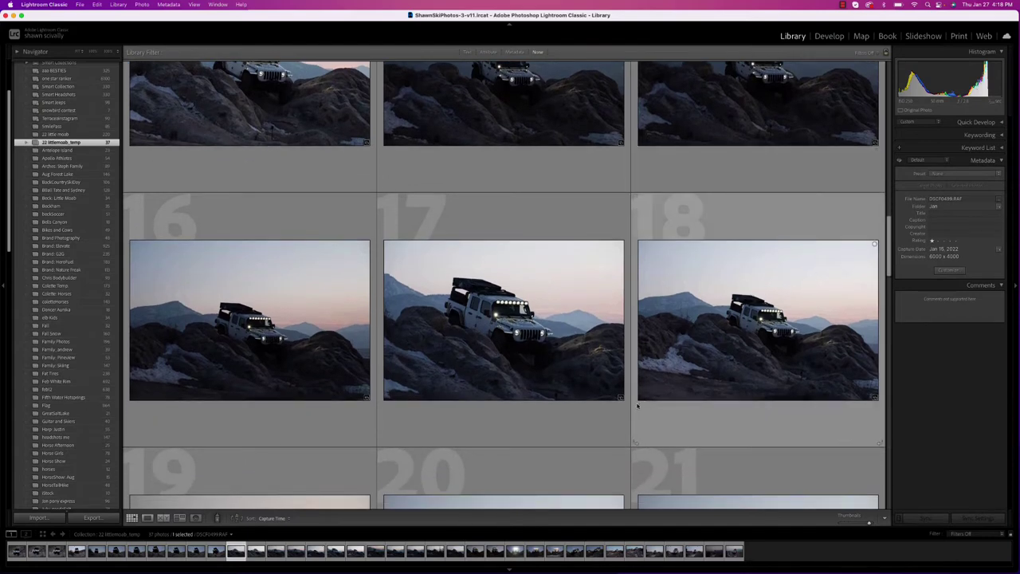
scroll(654, 390, "down", 5)
scroll(659, 343, "down", 5)
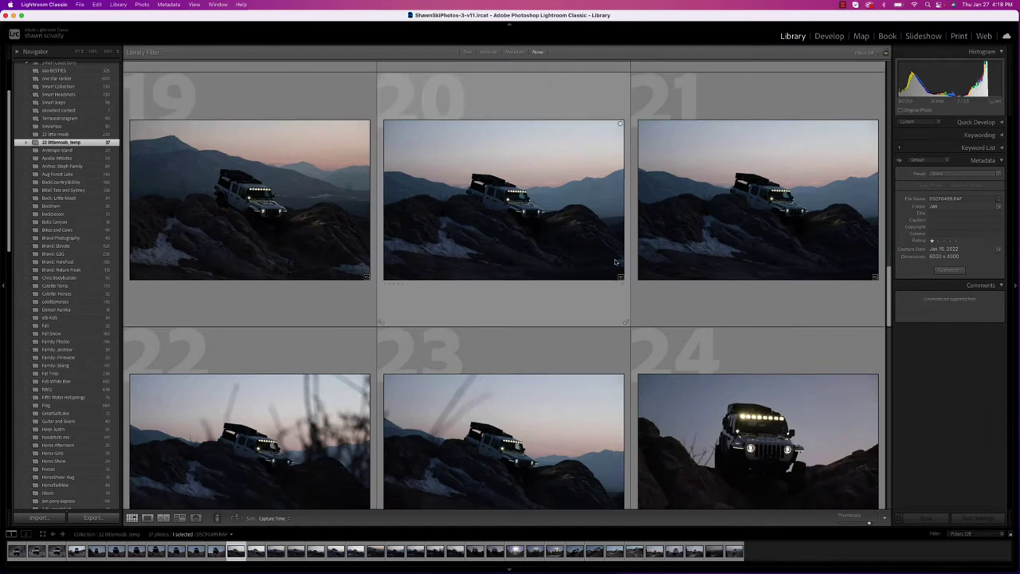
scroll(618, 262, "down", 4)
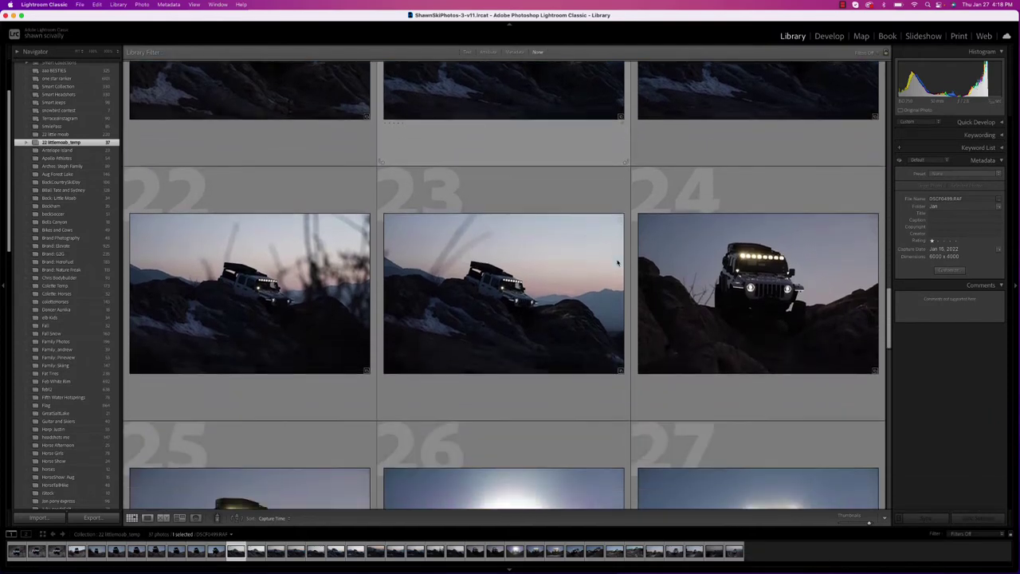
scroll(637, 271, "down", 3)
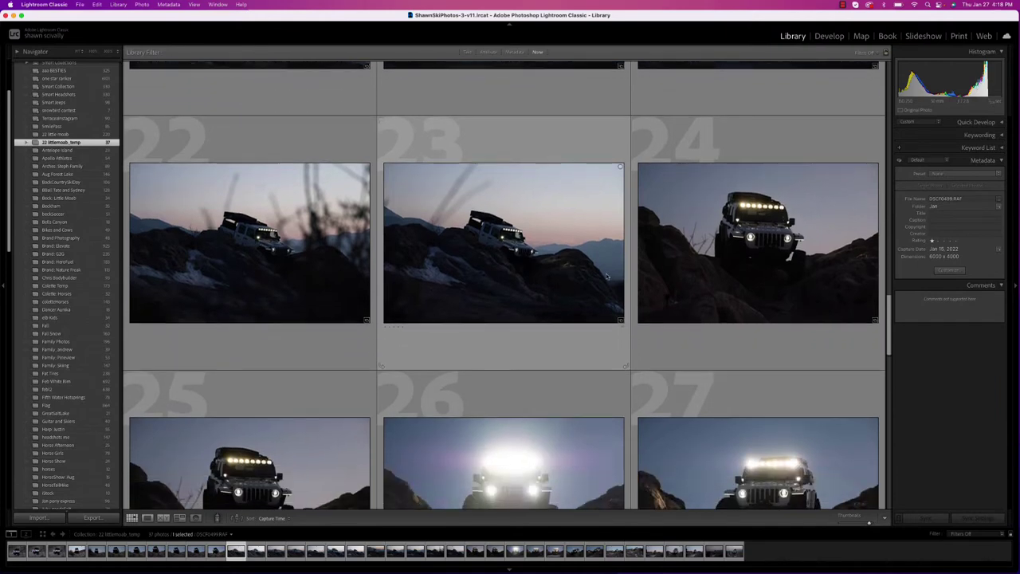
scroll(714, 258, "down", 8)
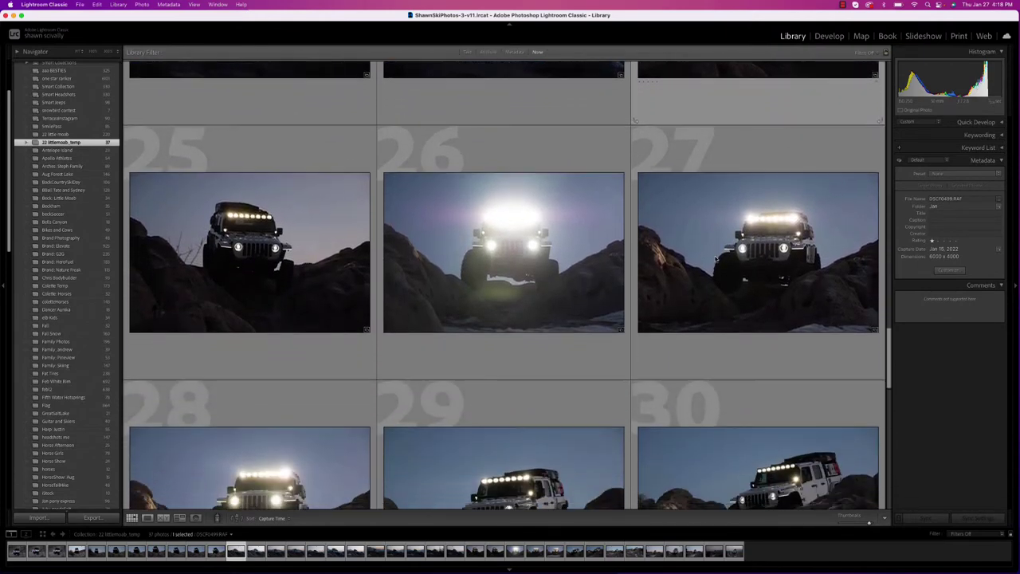
scroll(715, 258, "down", 8)
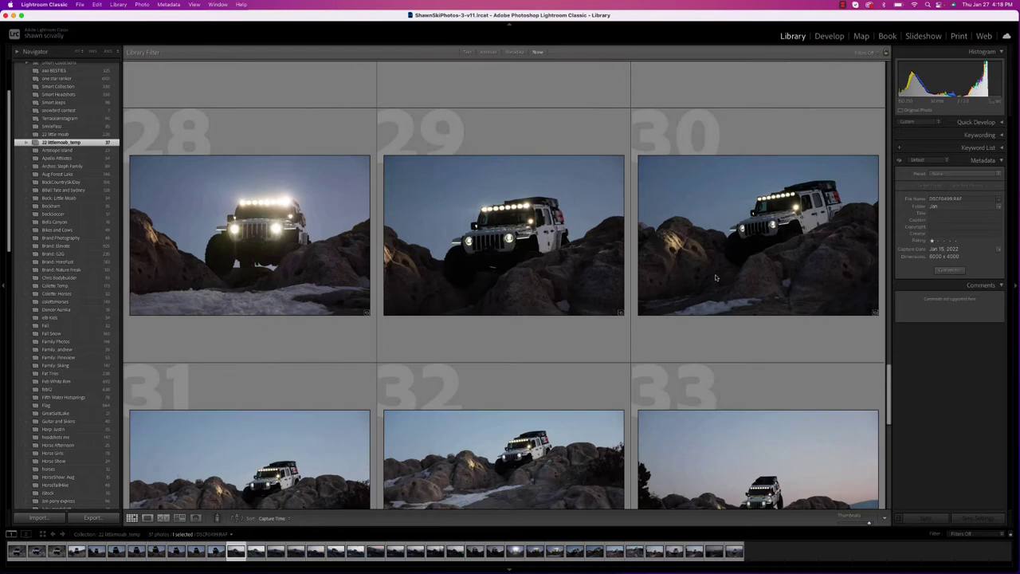
scroll(715, 280, "down", 7)
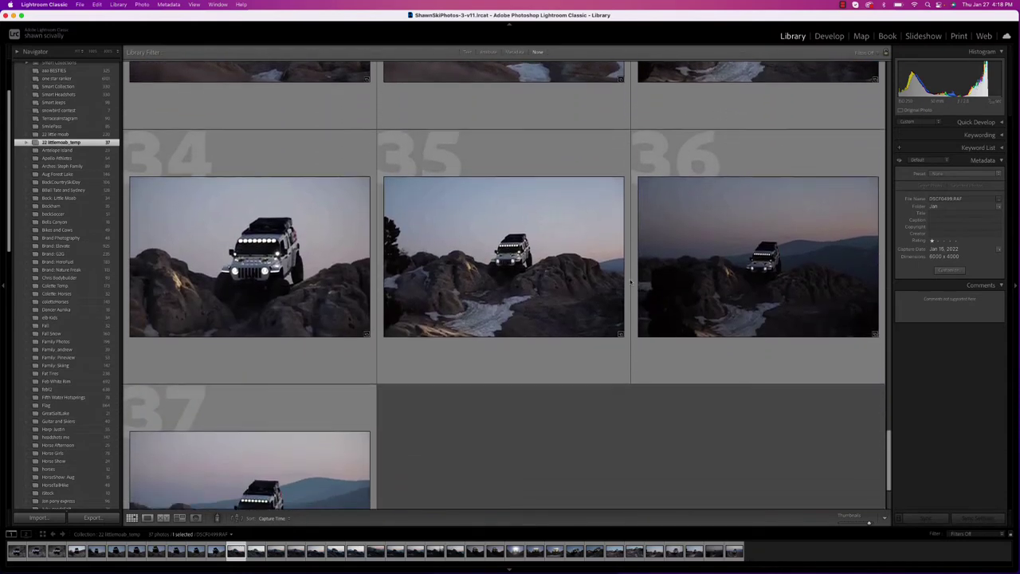
scroll(390, 330, "down", 3)
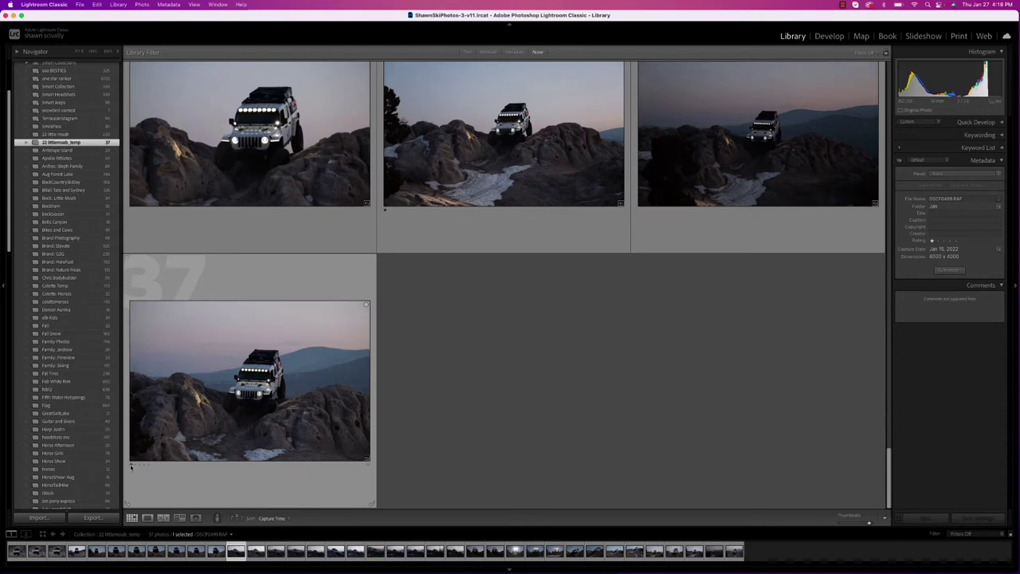
- Sort the Jeep collection by Rating and select the first, top-rated photo
left_click(277, 519)
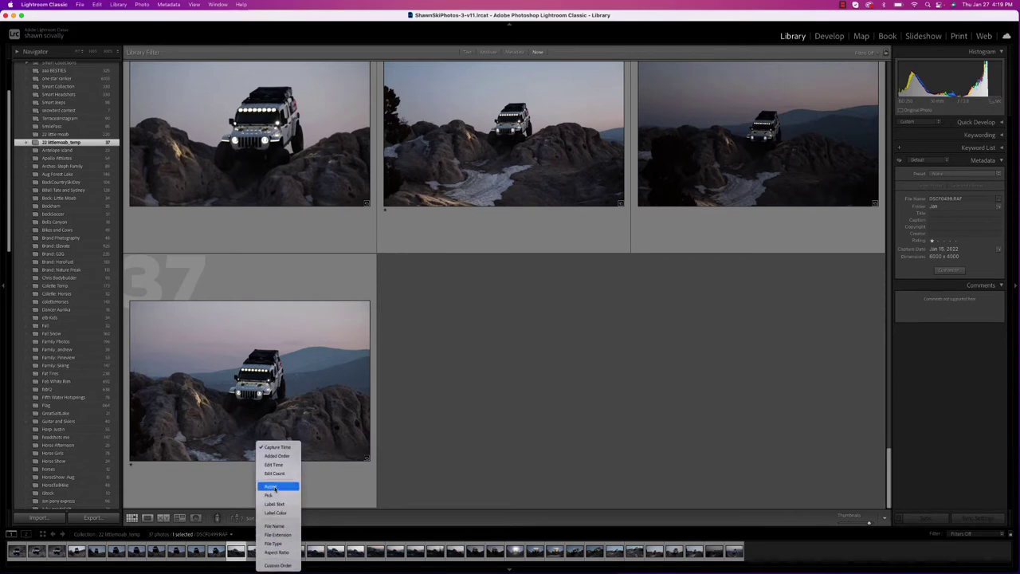
left_click(276, 487)
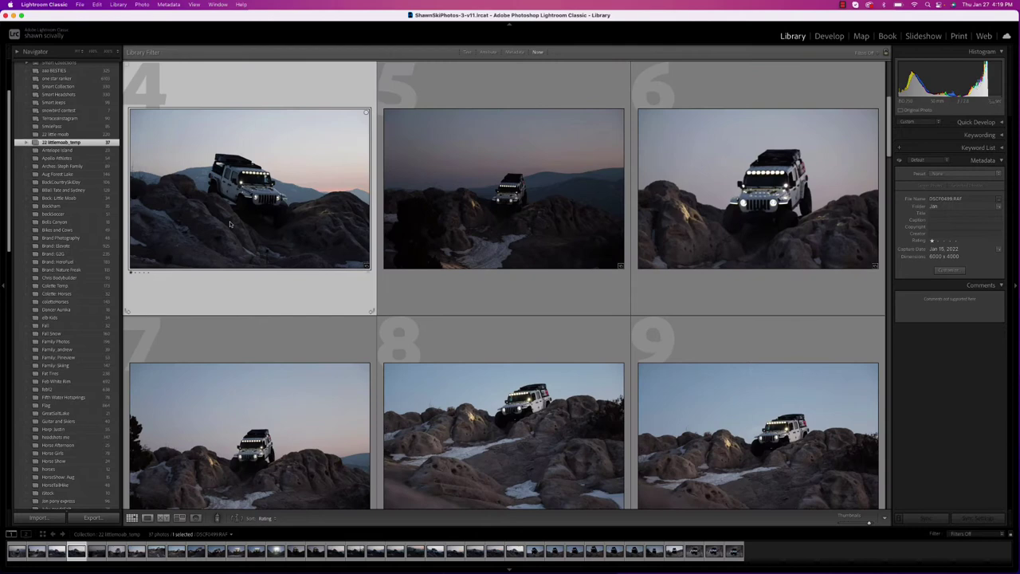
scroll(268, 191, "up", 5)
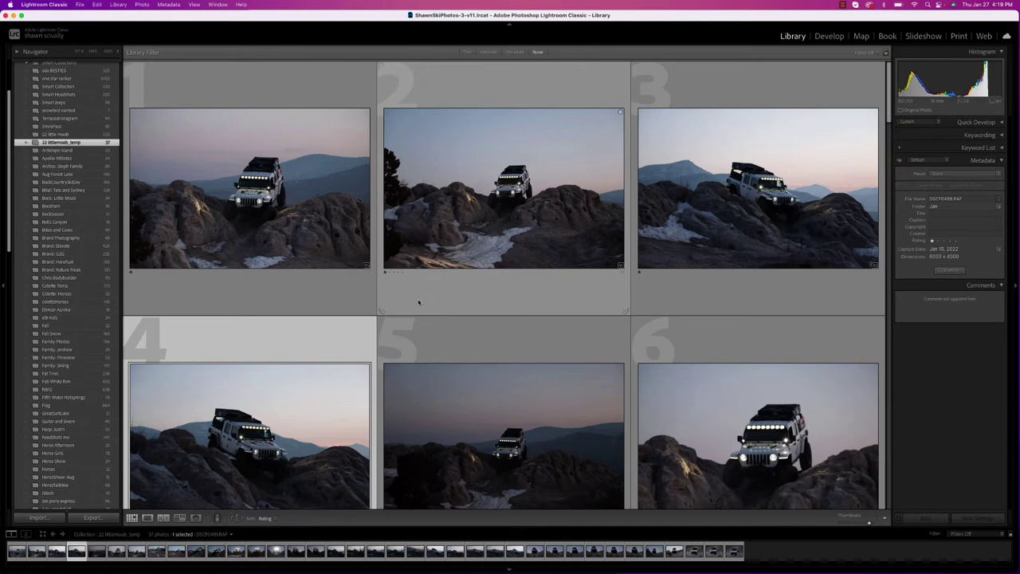
scroll(440, 301, "down", 2)
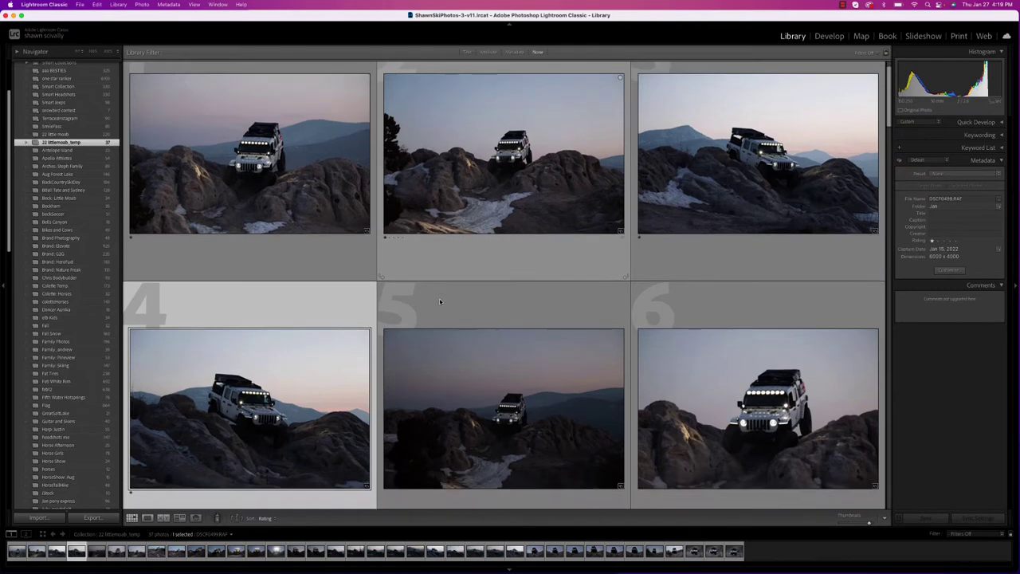
scroll(432, 299, "down", 3)
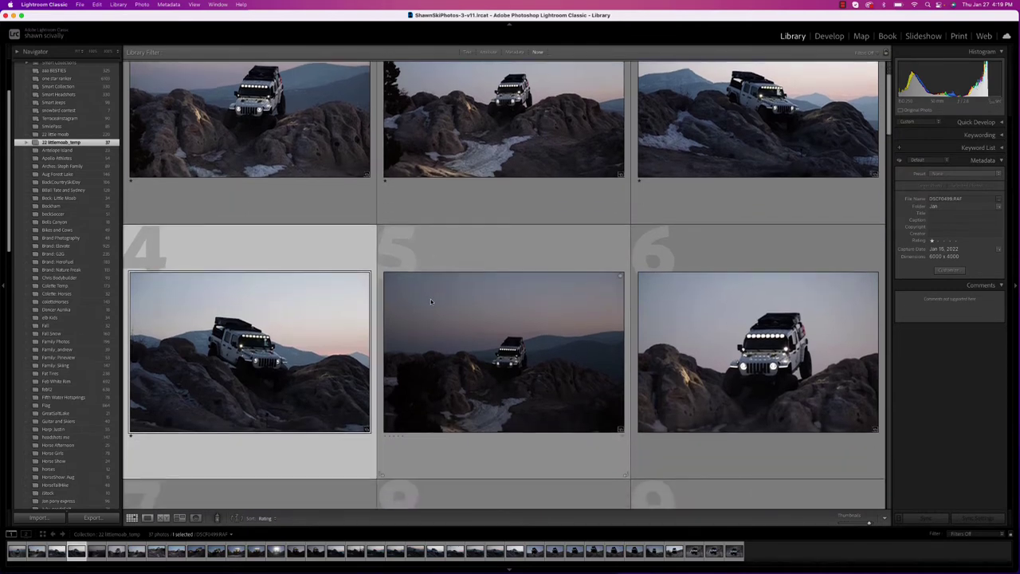
scroll(425, 301, "up", 2)
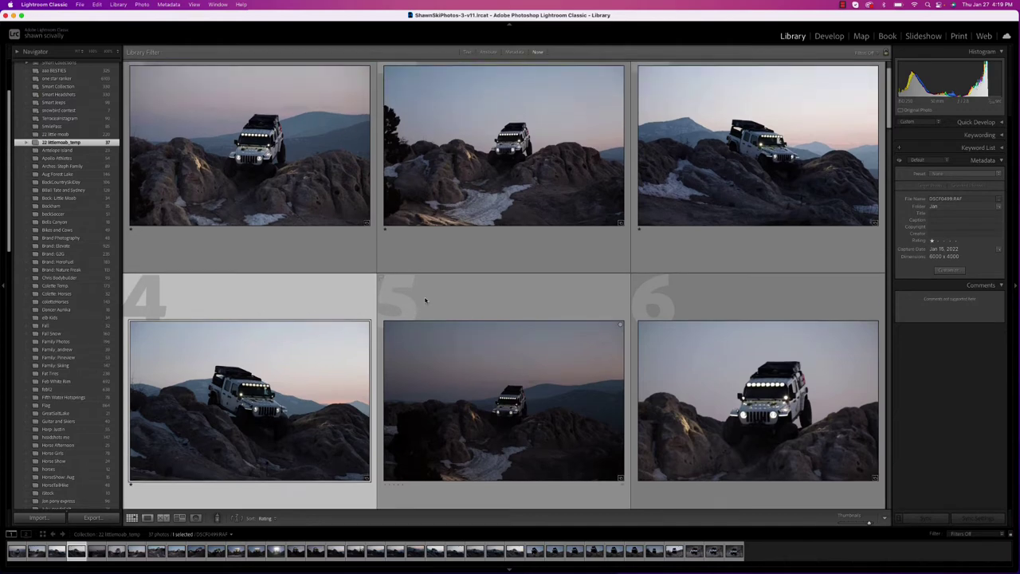
key("Up")
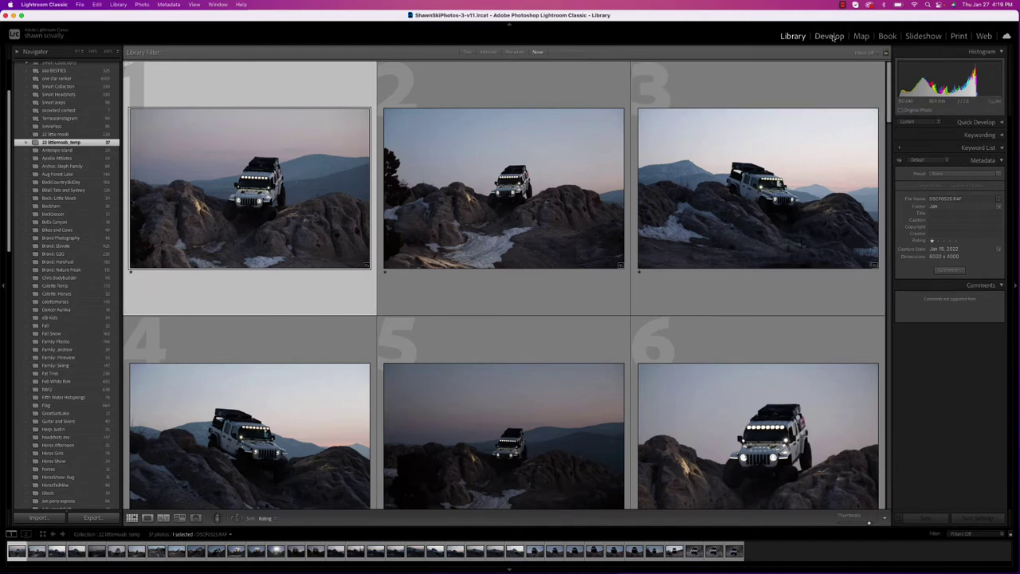
- Open the Jeep photo in Develop with the crop locked to a 1x1 square
left_click(830, 36)
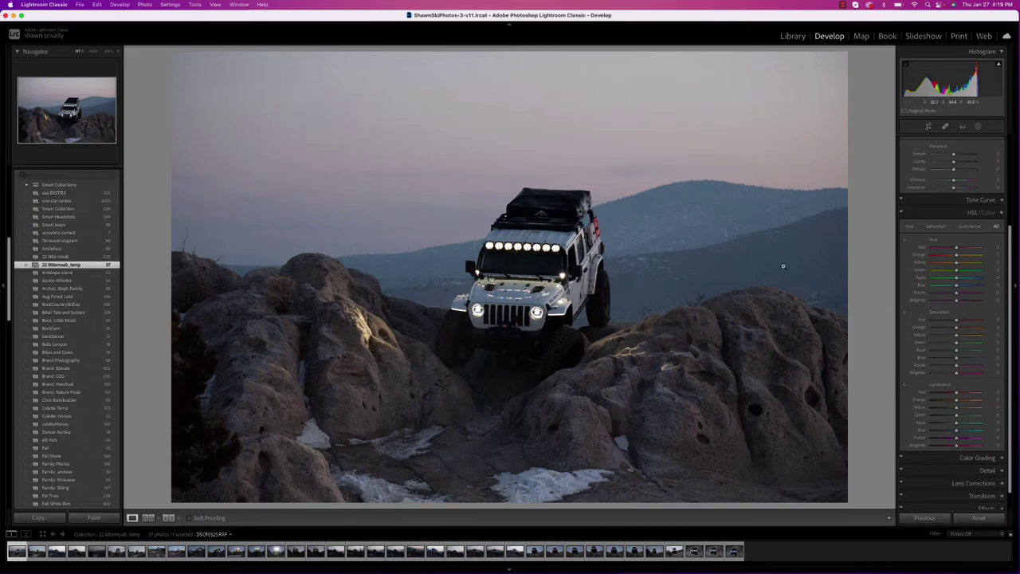
left_click(928, 127)
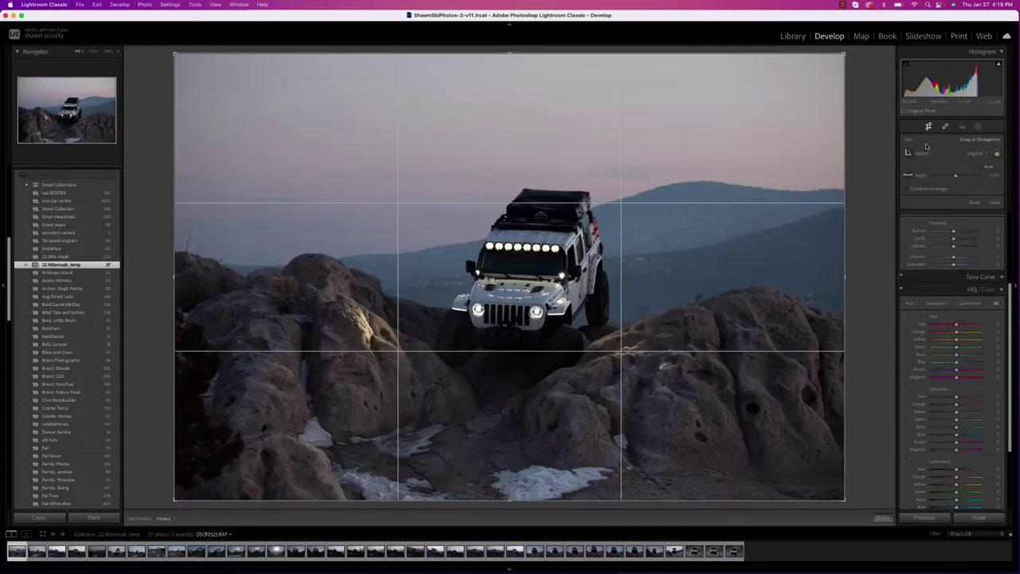
left_click(966, 153)
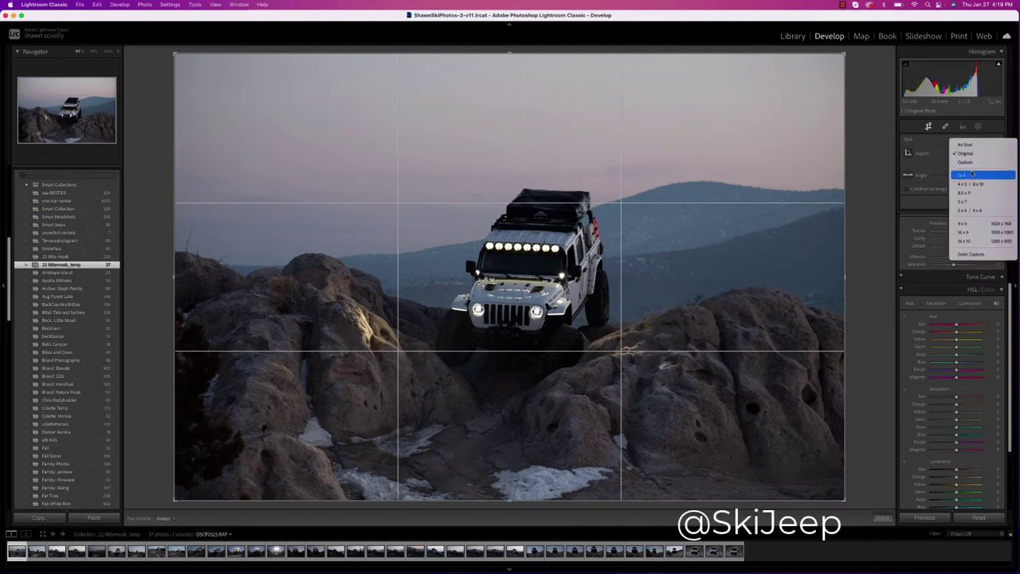
left_click(970, 175)
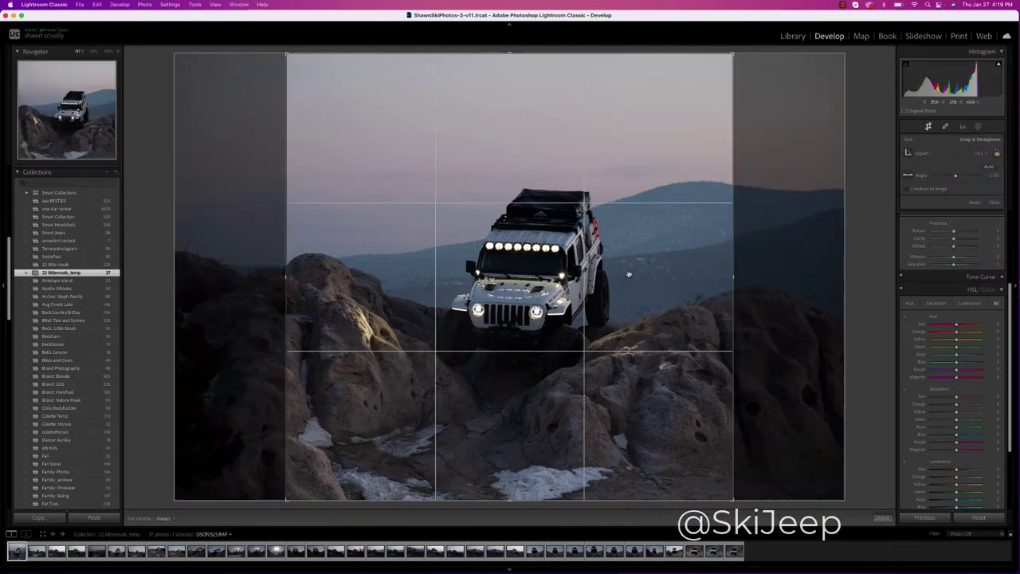
- Resize and reposition the square crop so the jeep sits centred
left_click_drag(716, 48, 668, 120)
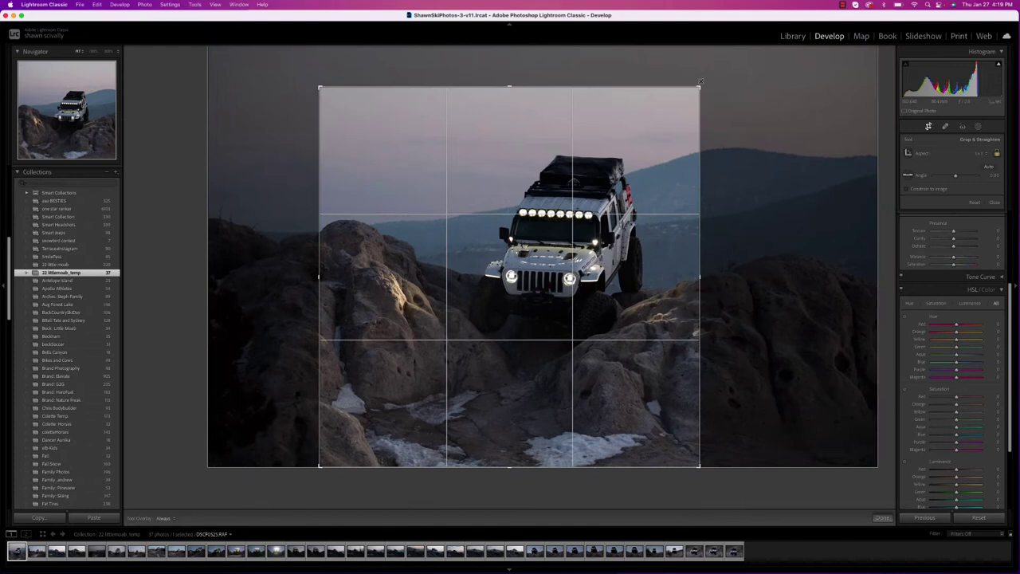
left_click_drag(593, 183, 538, 209)
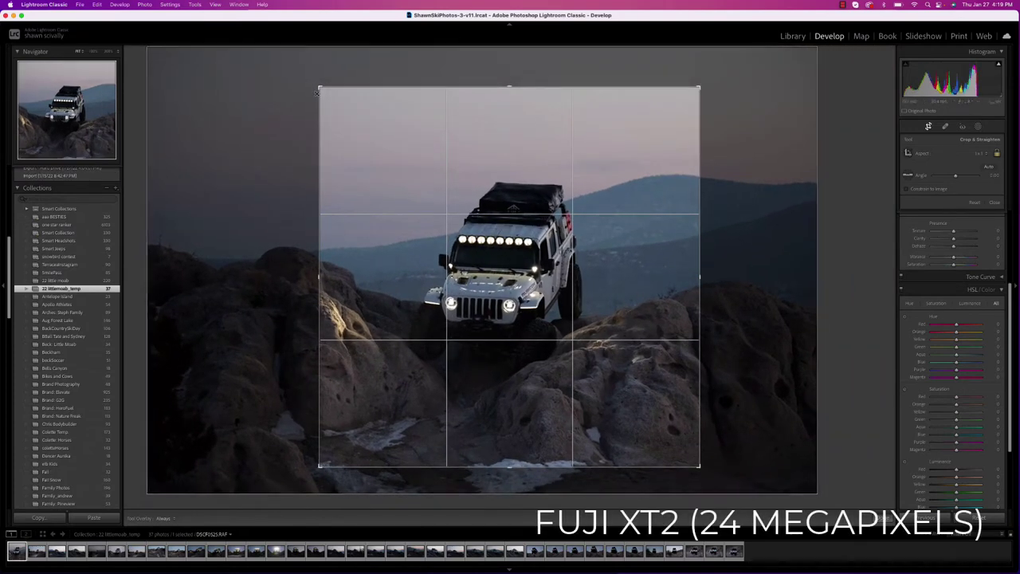
left_click_drag(319, 88, 347, 114)
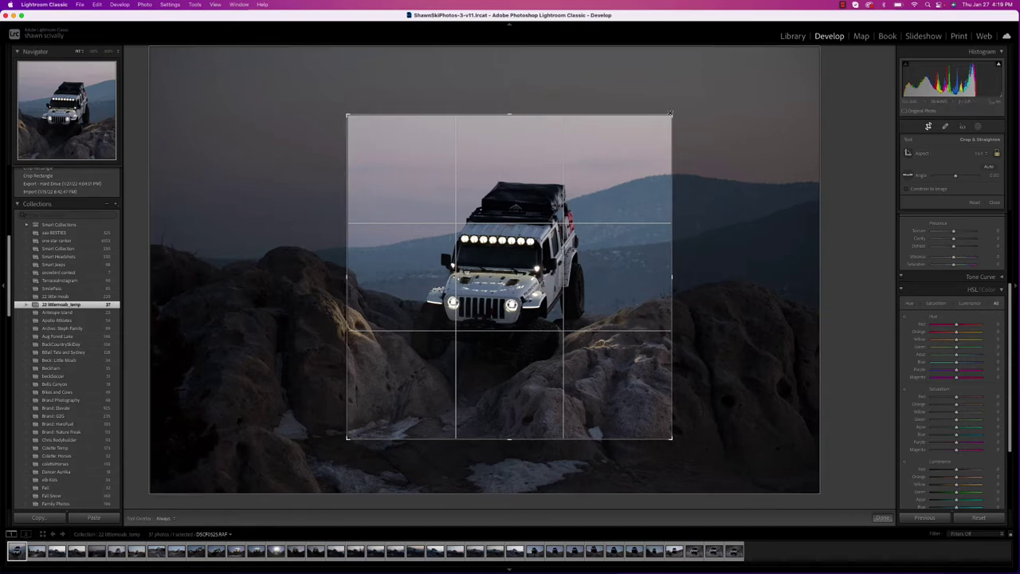
left_click_drag(672, 116, 580, 158)
left_click_drag(518, 251, 423, 319)
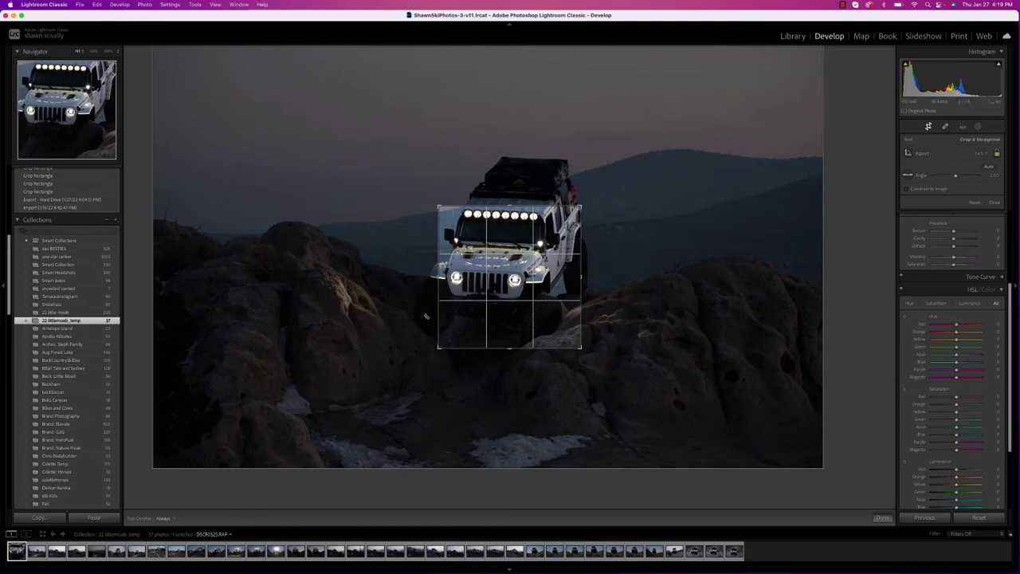
left_click_drag(438, 205, 289, 82)
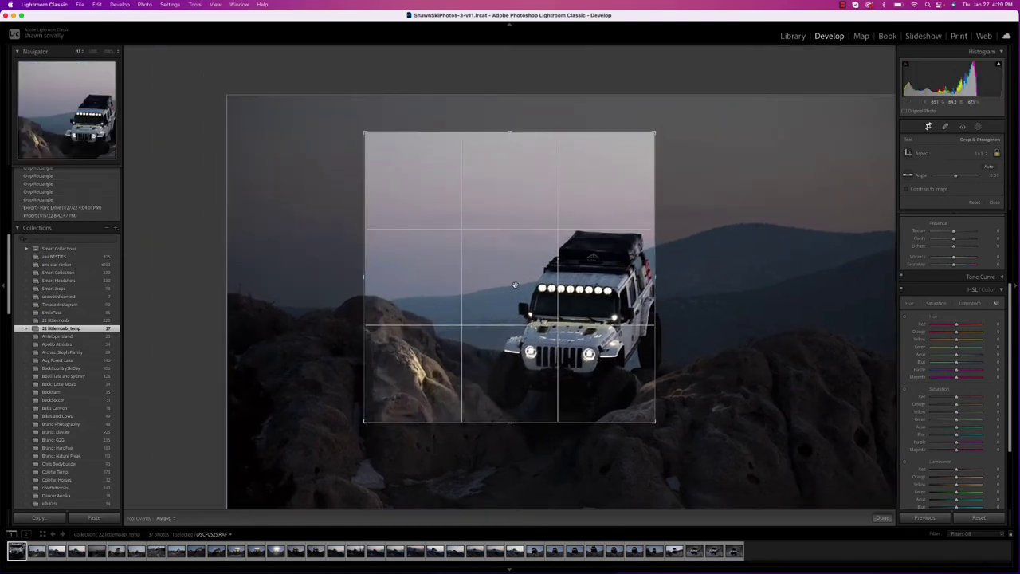
left_click_drag(515, 284, 439, 237)
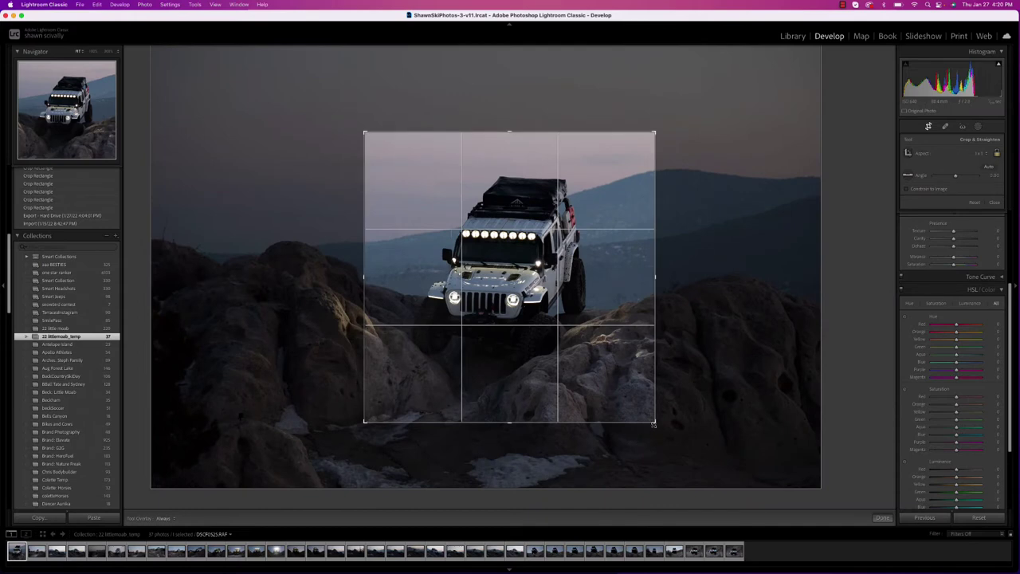
left_click_drag(653, 425, 690, 459)
left_click_drag(546, 304, 583, 330)
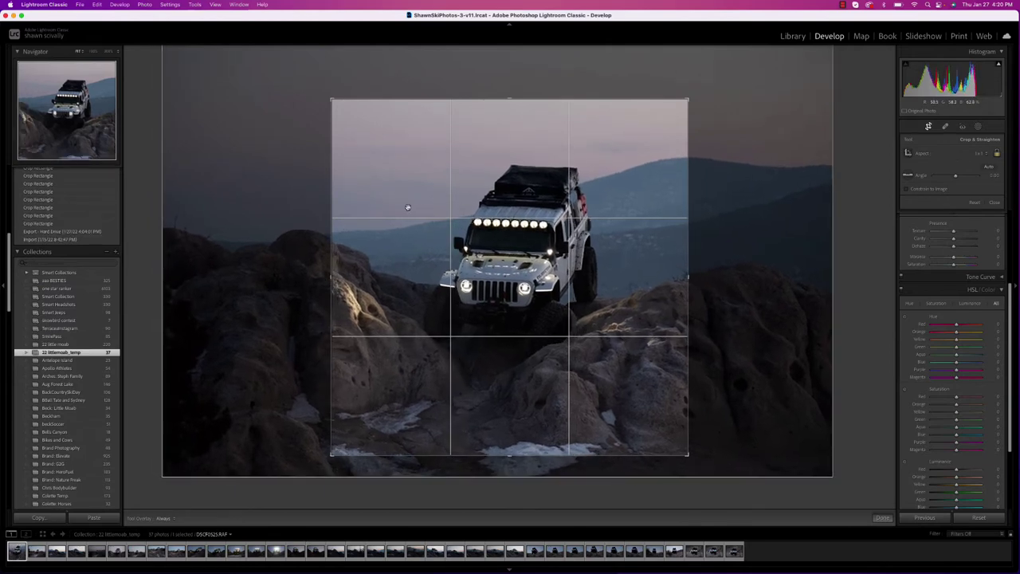
- Fine-tune the crop size and shift the photo so the jeep sits lower
left_click_drag(467, 318, 480, 342)
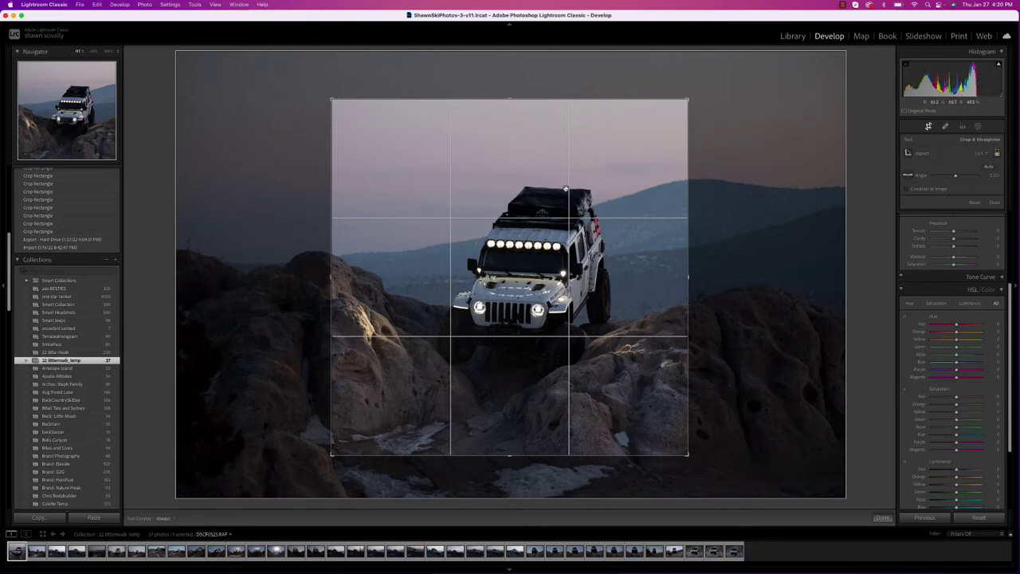
left_click_drag(542, 338, 535, 316)
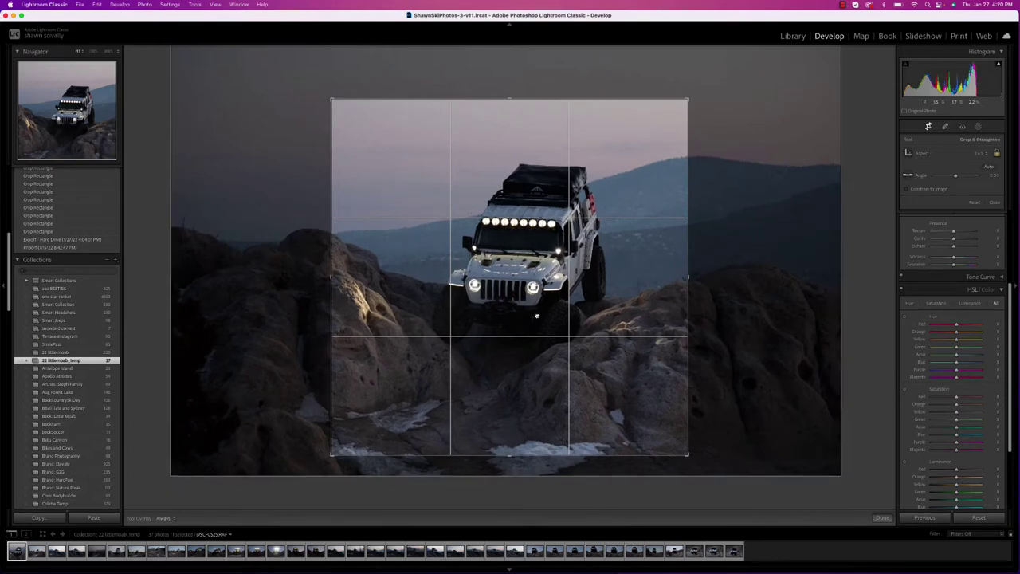
left_click_drag(688, 456, 694, 460)
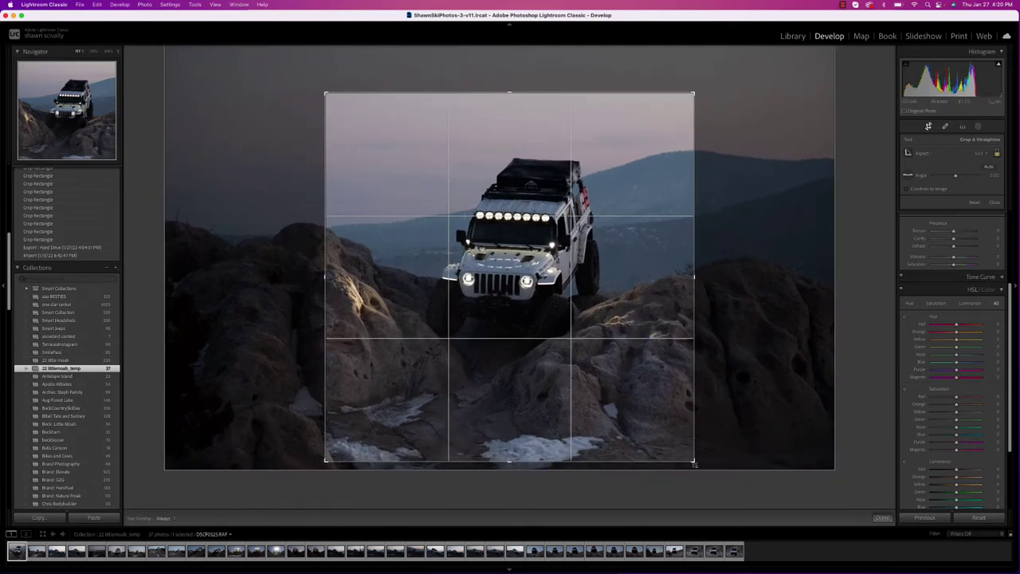
mouse_move(619, 369)
left_mouse_down()
mouse_move(607, 353)
mouse_move(616, 370)
left_mouse_up()
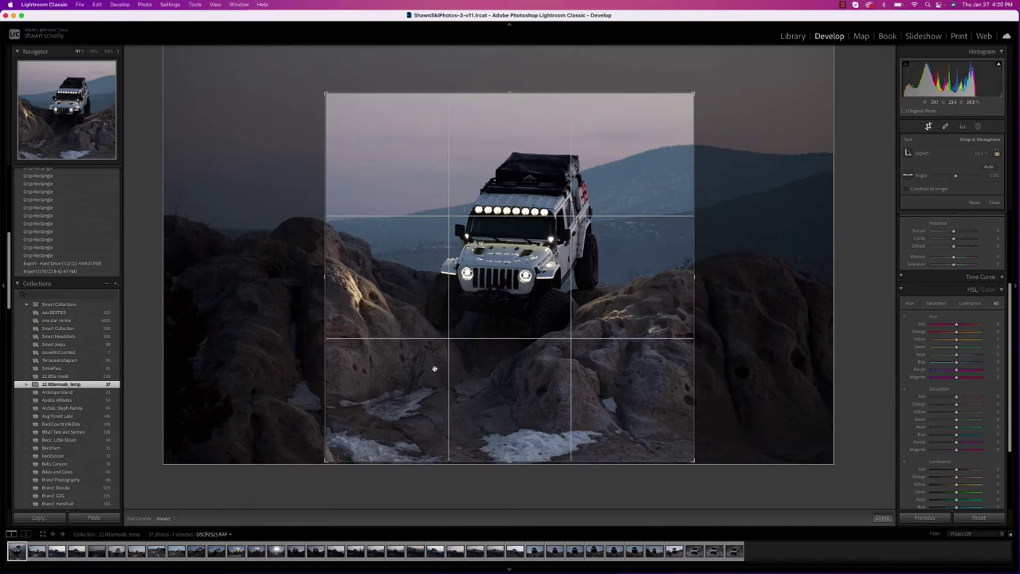
left_click_drag(427, 374, 636, 189)
- Rotate the photo slightly within the square crop and apply it
left_click_drag(713, 239, 700, 251)
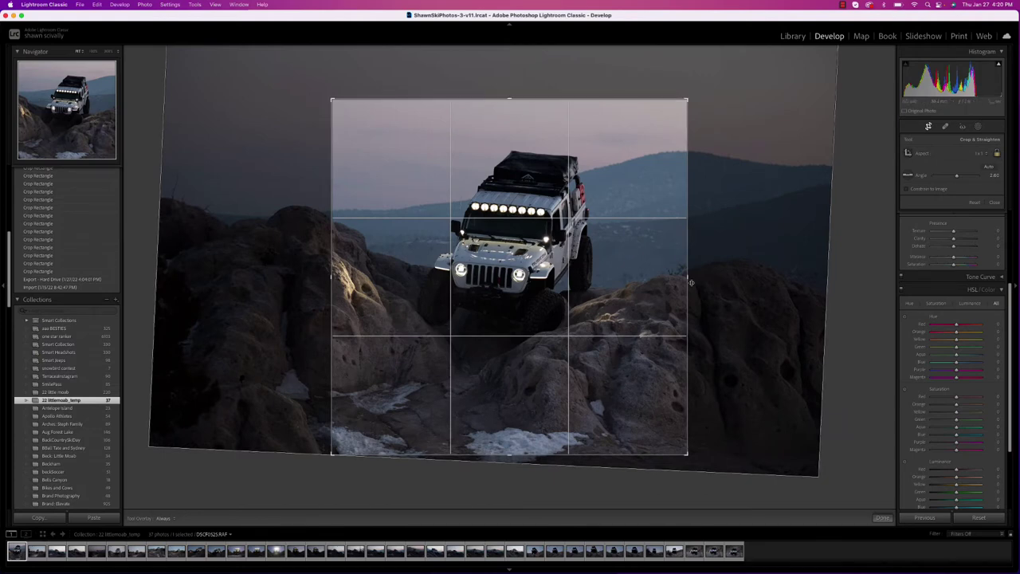
mouse_move(691, 282)
left_mouse_down()
mouse_move(691, 273)
mouse_move(691, 286)
left_mouse_up()
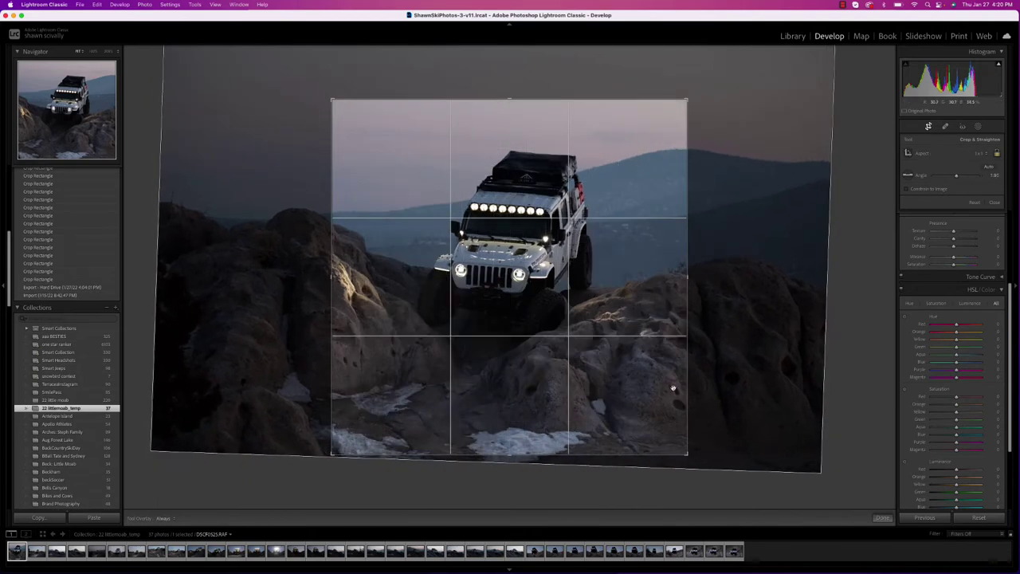
left_click(882, 517)
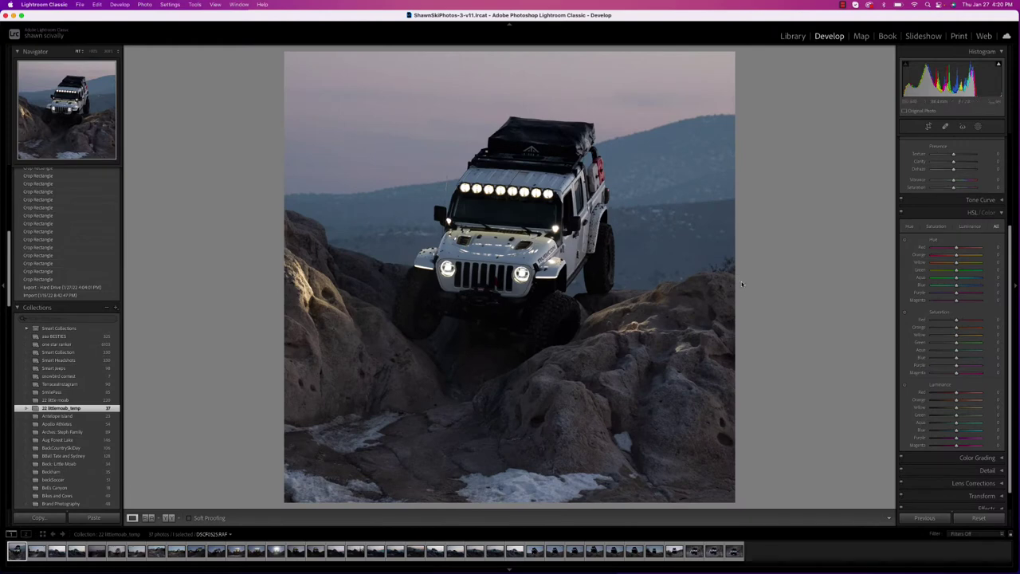
- Lower Highlights to -82 while previewing clipping and toggling Before/After to compare
left_click(996, 214)
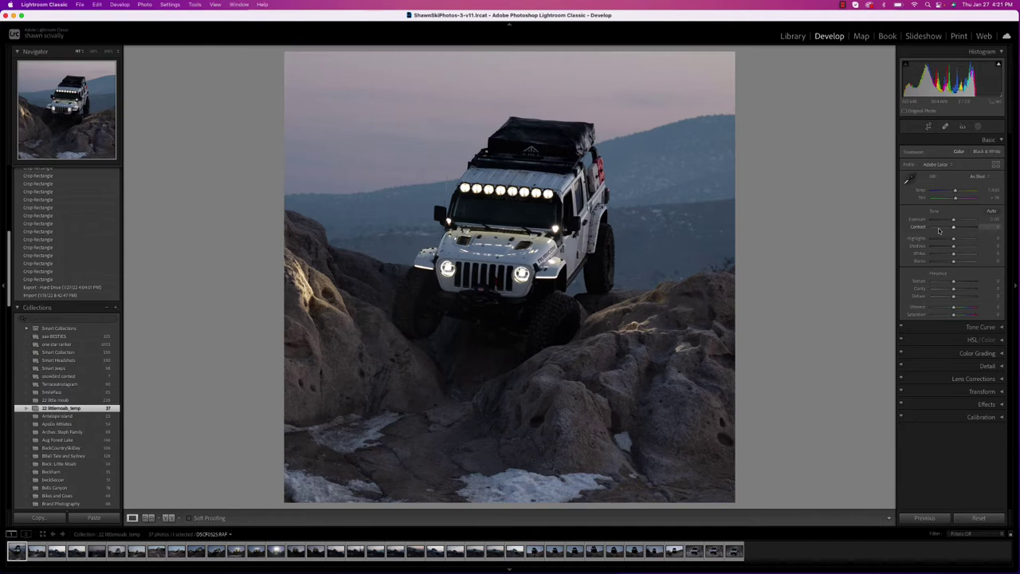
left_click_drag(952, 241, 941, 241)
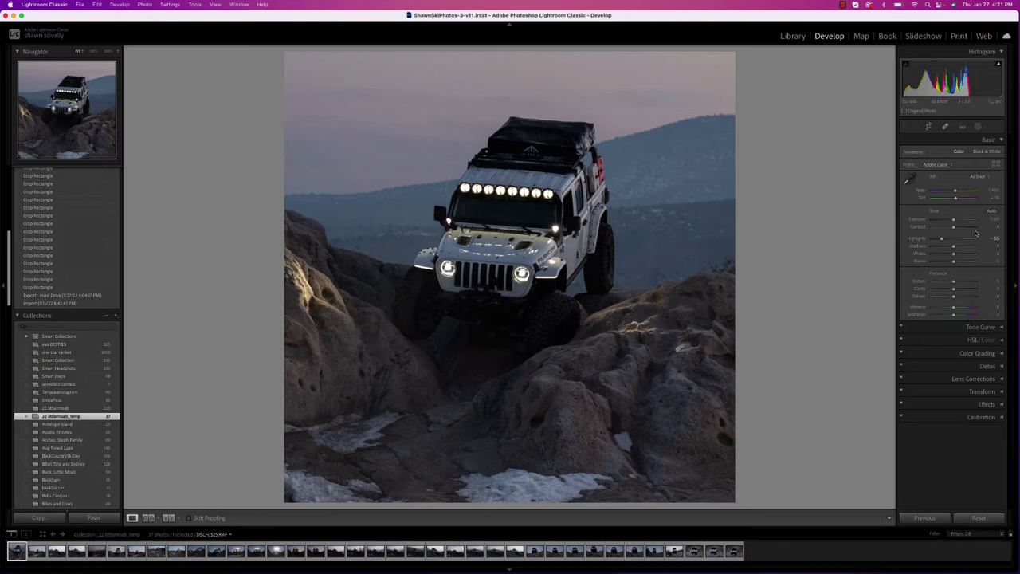
key("backslash")
key("backslash")
key("backslash")
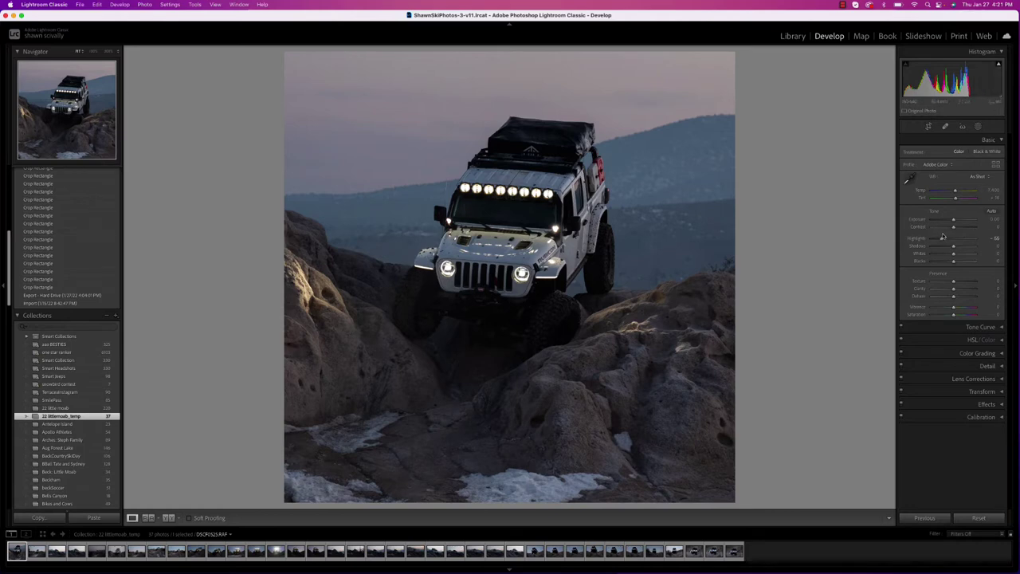
key("backslash")
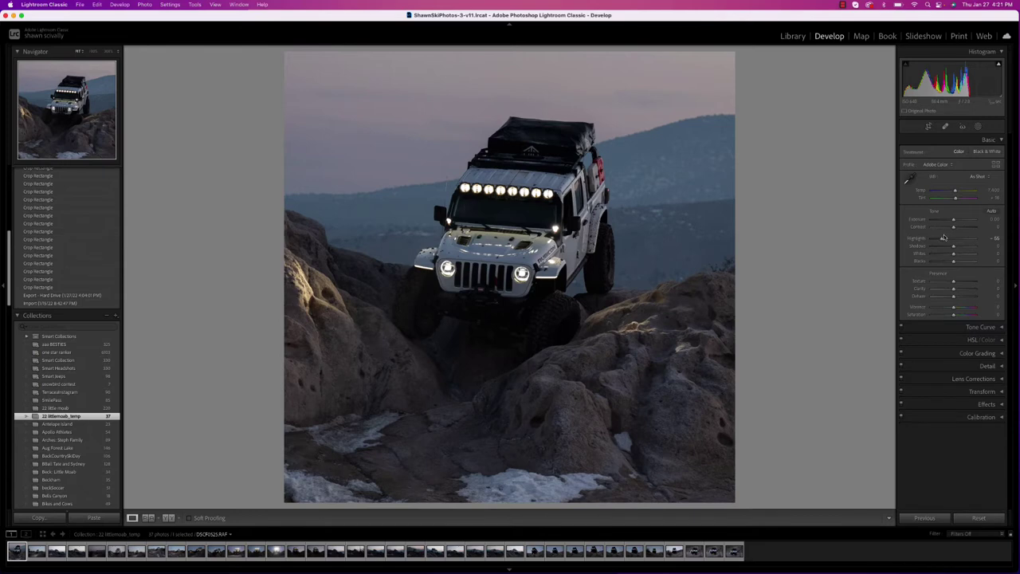
key("backslash")
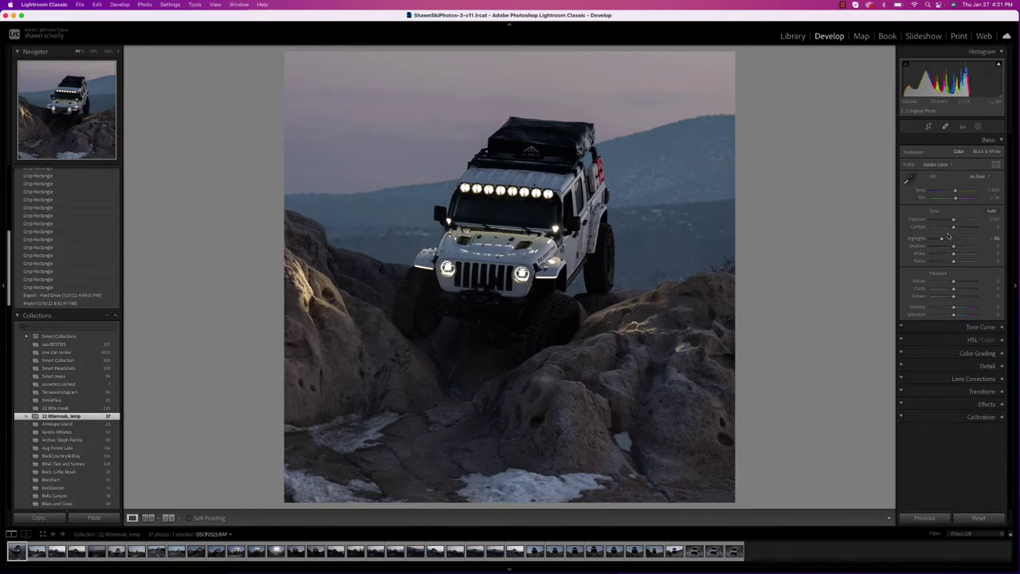
key("backslash")
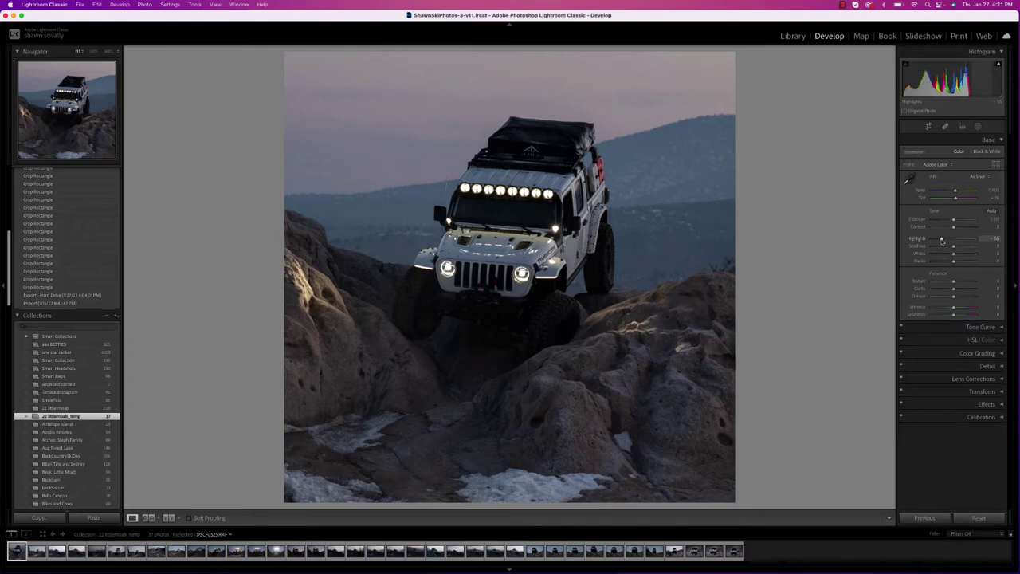
left_click(942, 241, "alt")
key("backslash")
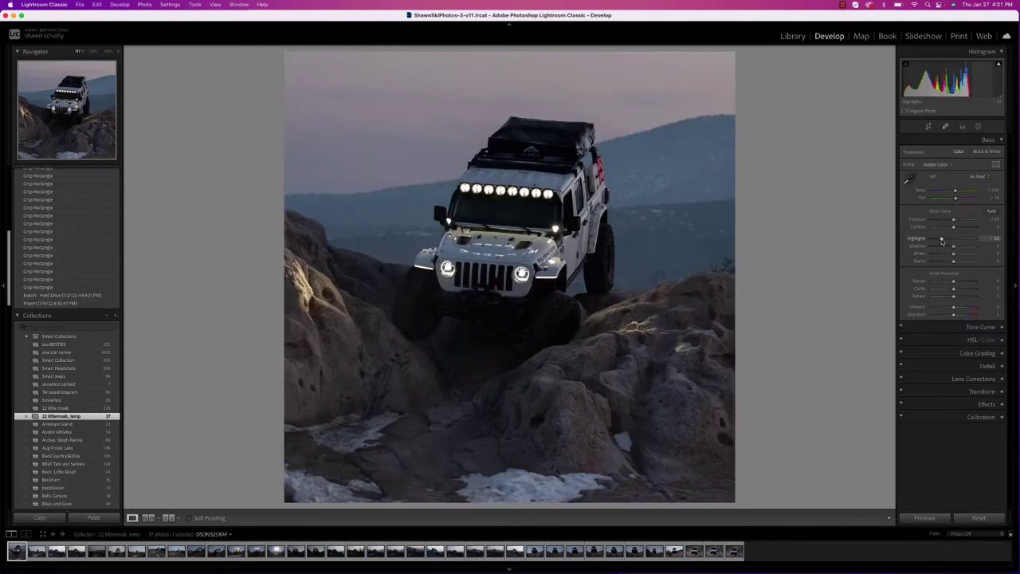
key("backslash")
left_click_drag(942, 240, 951, 261)
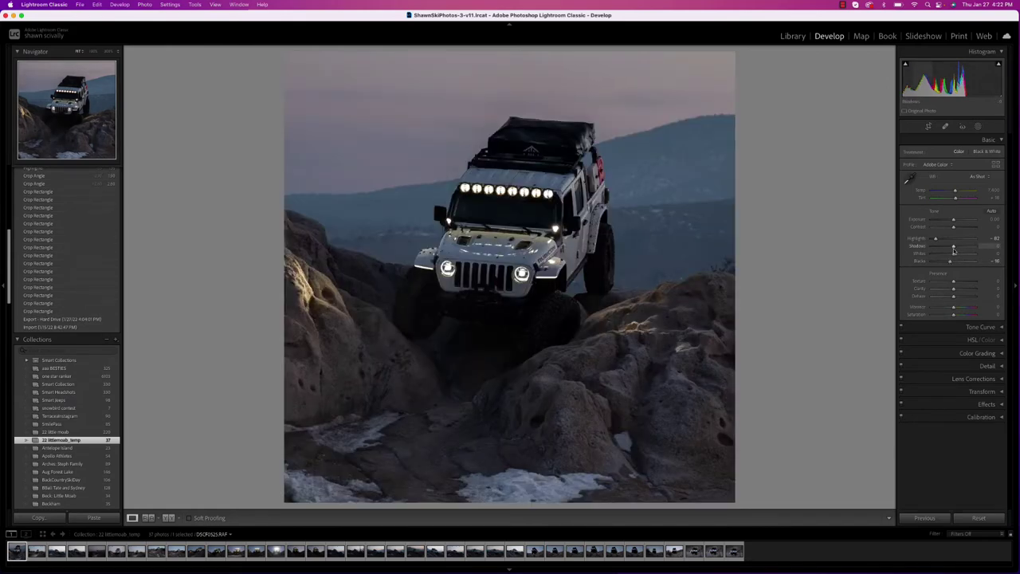
- Set Whites to +14, darken Exposure, and lift Shadows to +78
left_click_drag(954, 253, 957, 254)
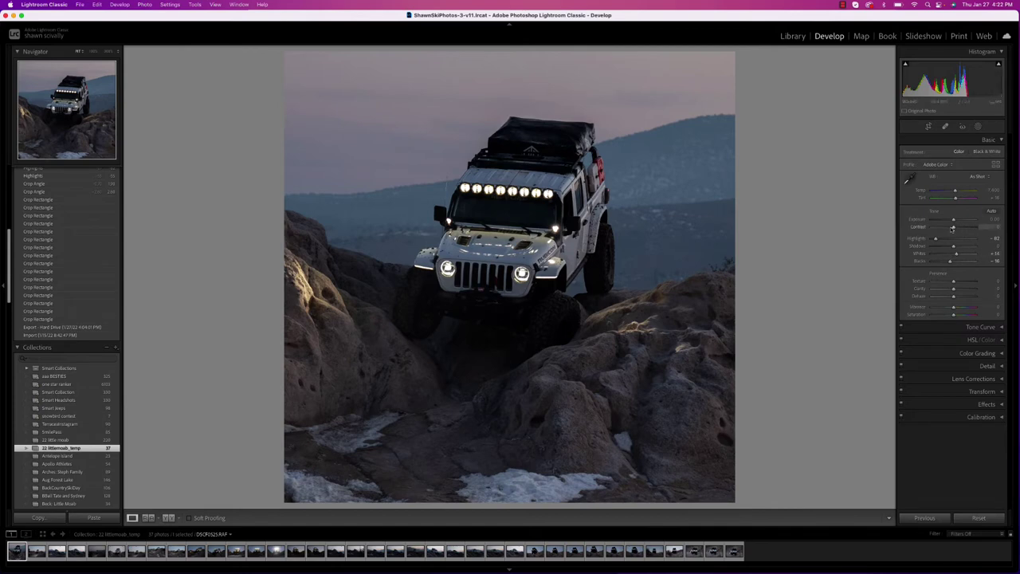
left_click_drag(954, 223, 951, 223)
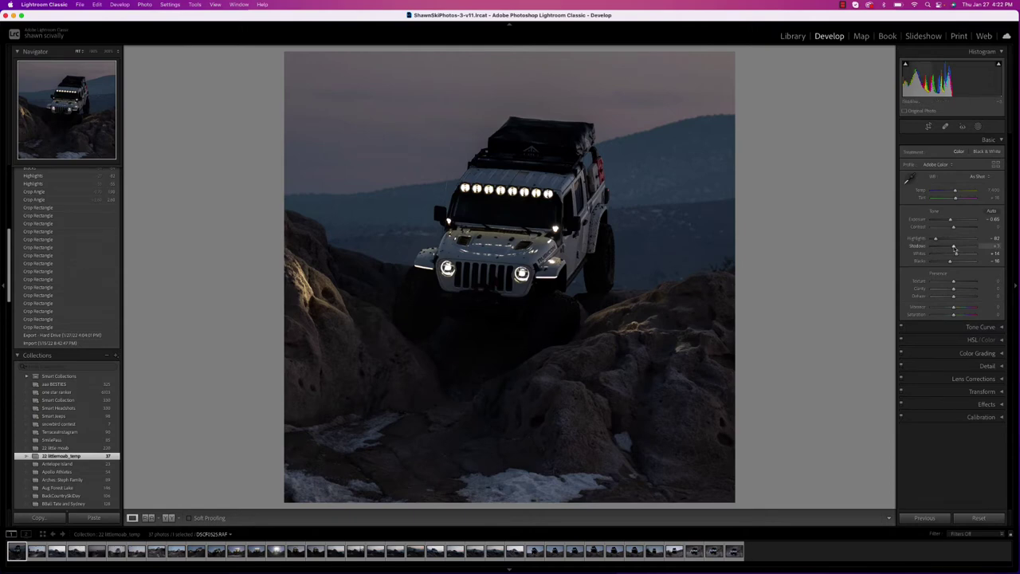
left_click_drag(956, 251, 970, 247)
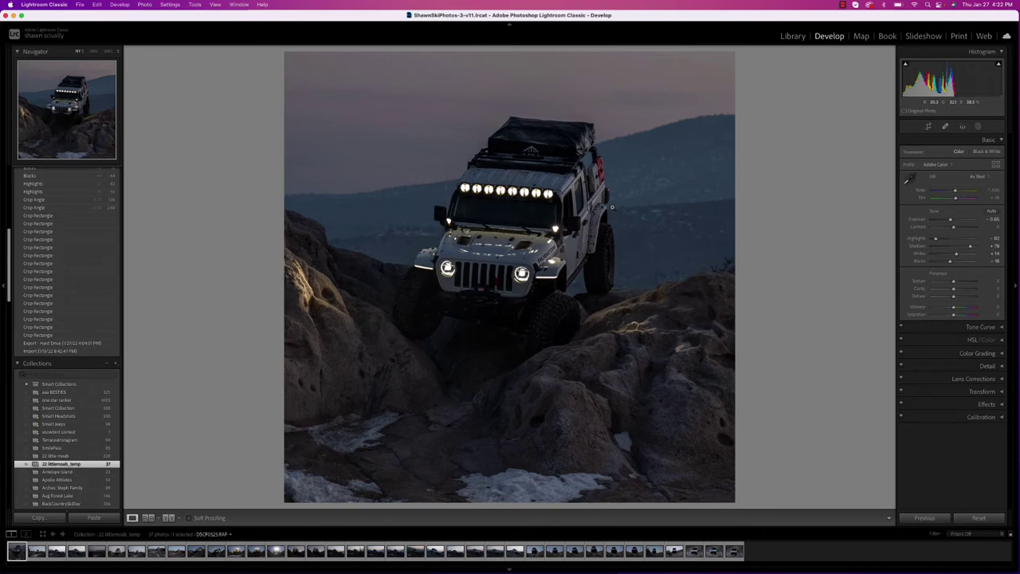
left_click(979, 126)
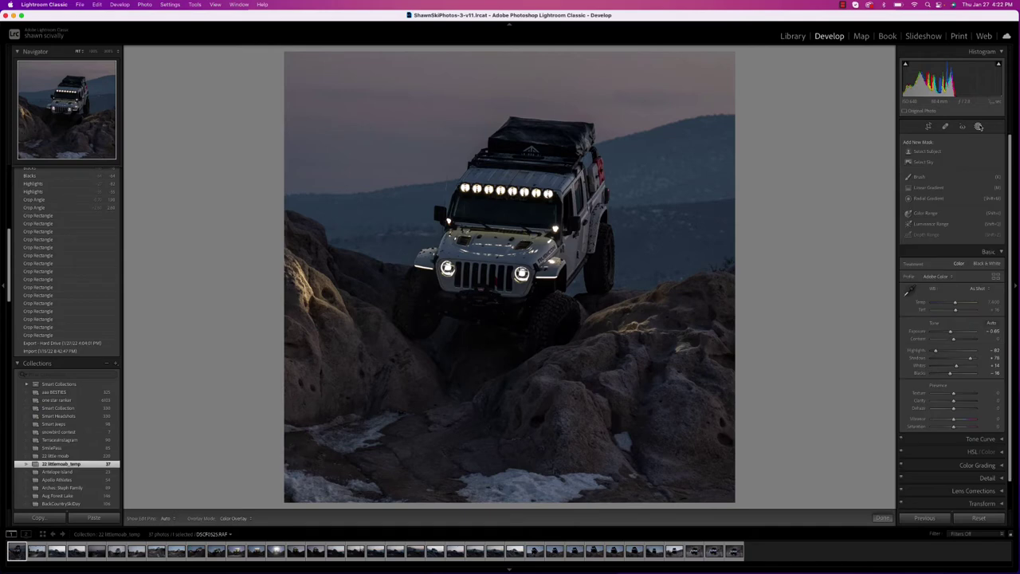
- Draw a radial gradient mask around the jeep, tighten its feather and nudge it right
left_click(909, 198)
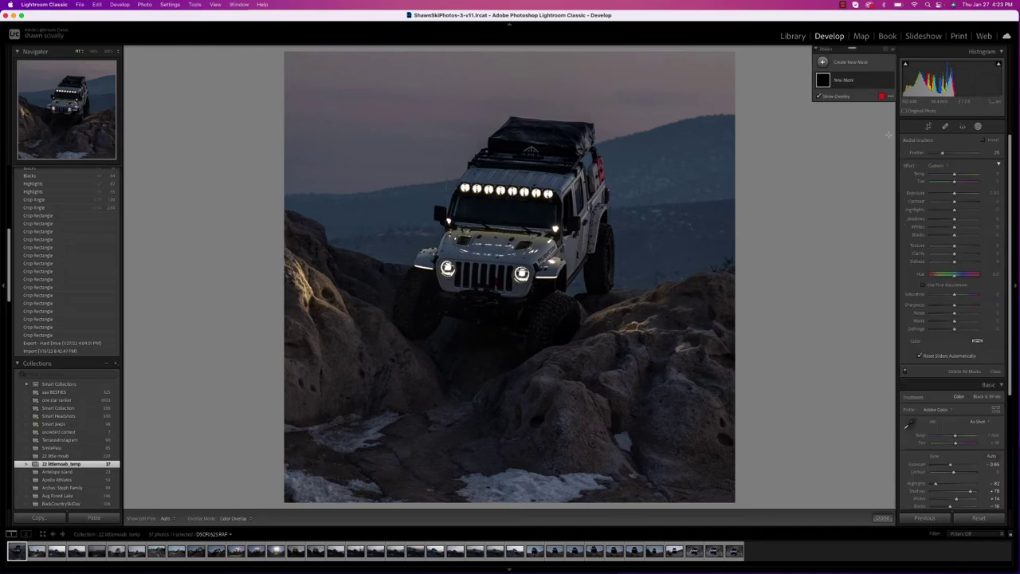
left_click_drag(494, 225, 650, 389)
left_click_drag(696, 394, 695, 414)
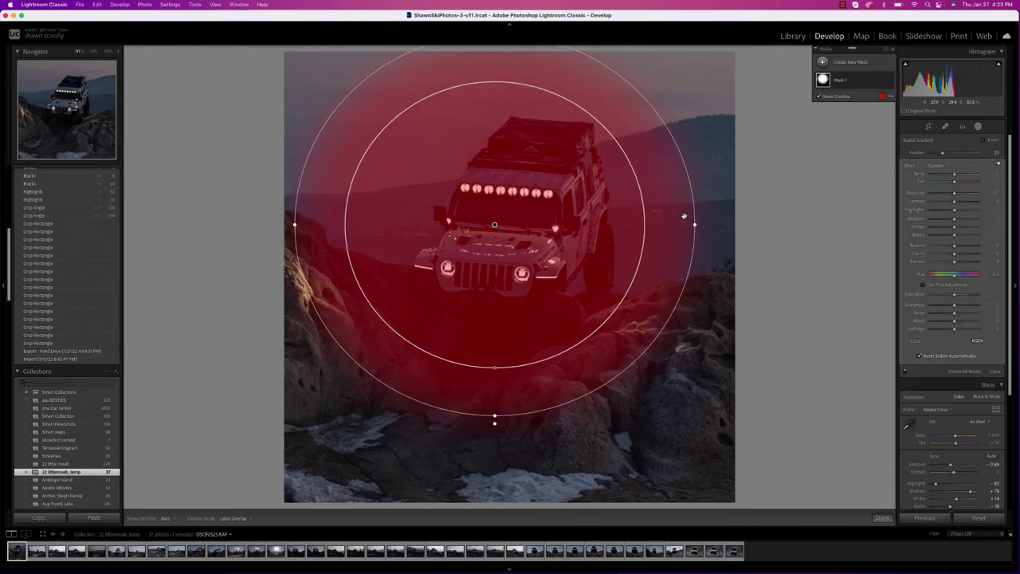
left_click_drag(495, 367, 495, 361)
left_click_drag(505, 295, 519, 304)
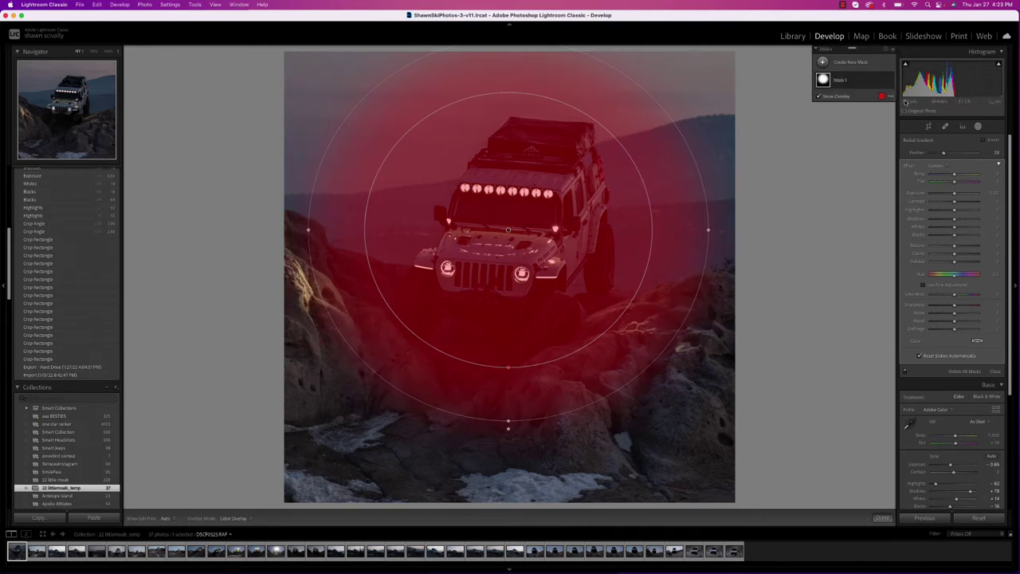
- With the overlay hidden, brighten Shadows and set Clarity to about 93 inside the radial mask
left_click(818, 96)
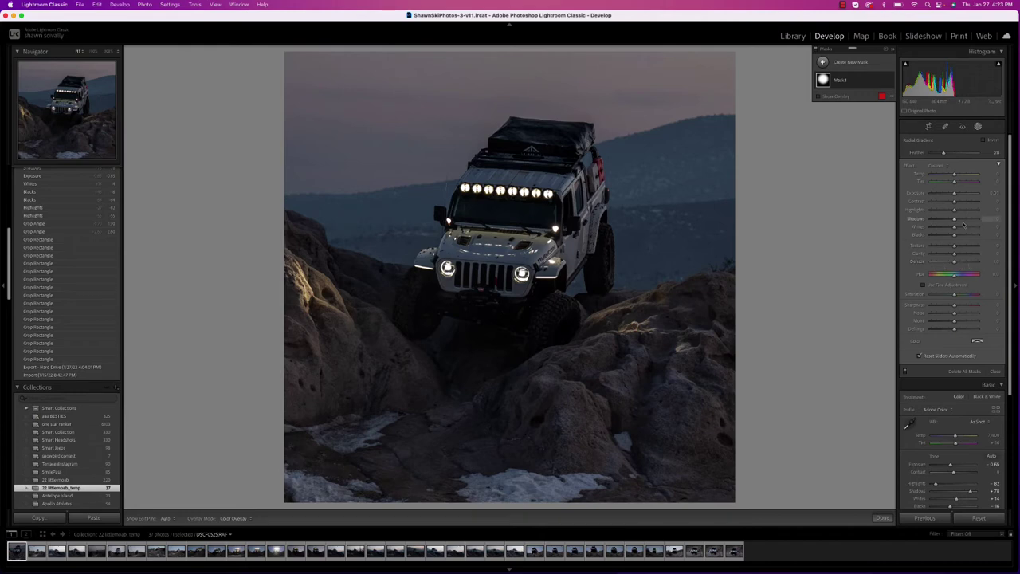
mouse_move(954, 220)
left_mouse_down()
mouse_move(972, 219)
mouse_move(887, 213)
mouse_move(980, 218)
mouse_move(970, 217)
left_mouse_up()
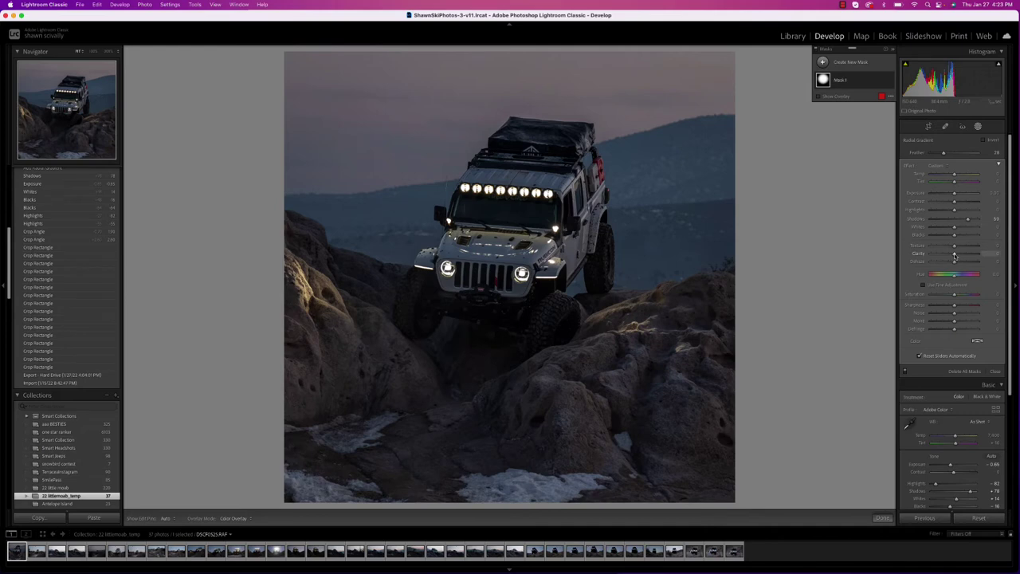
left_click_drag(955, 255, 985, 257)
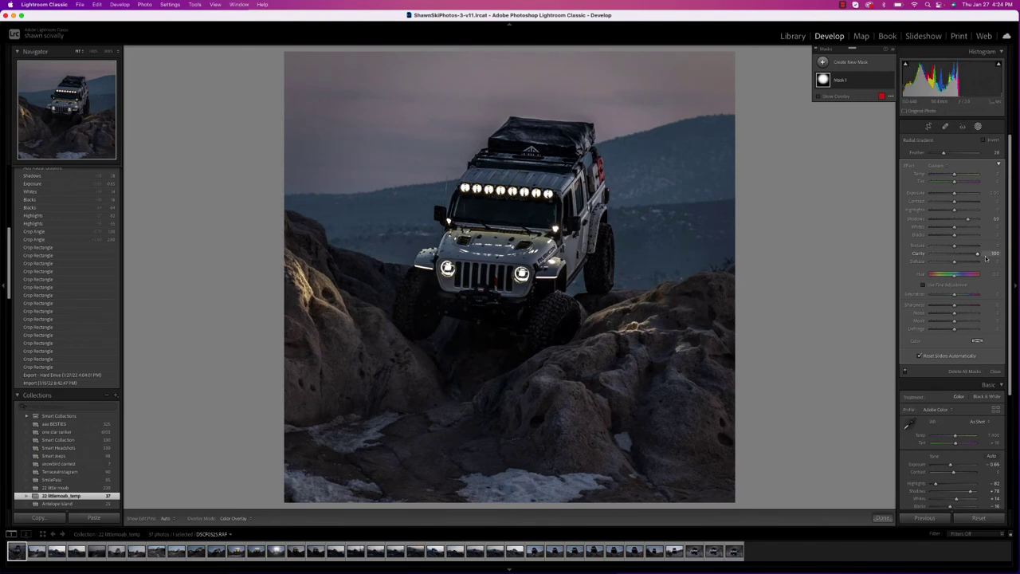
left_click_drag(986, 258, 963, 254)
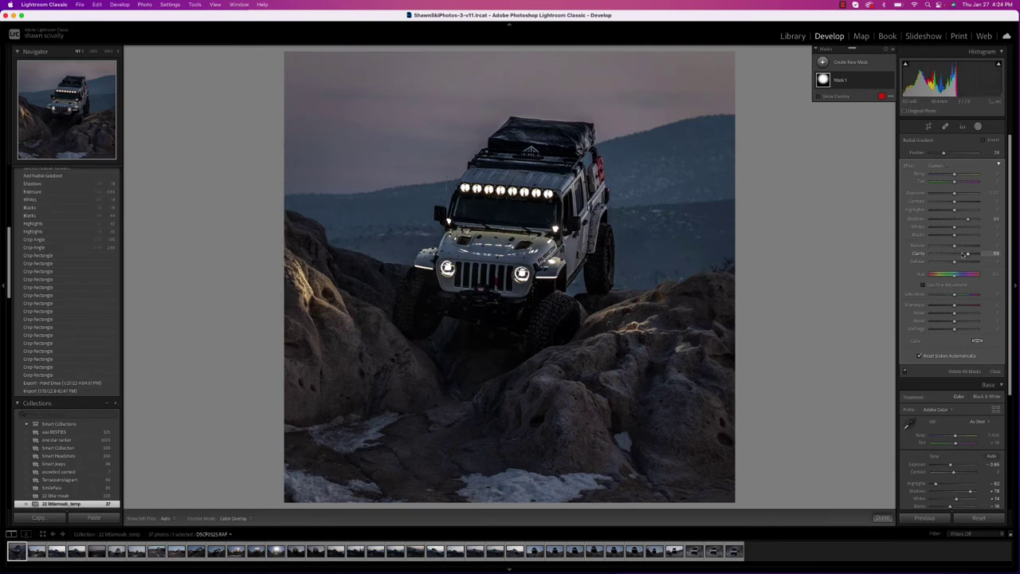
- Close the mask, show Before & After side by side, and expand the HSL/Color panel
left_click(996, 371)
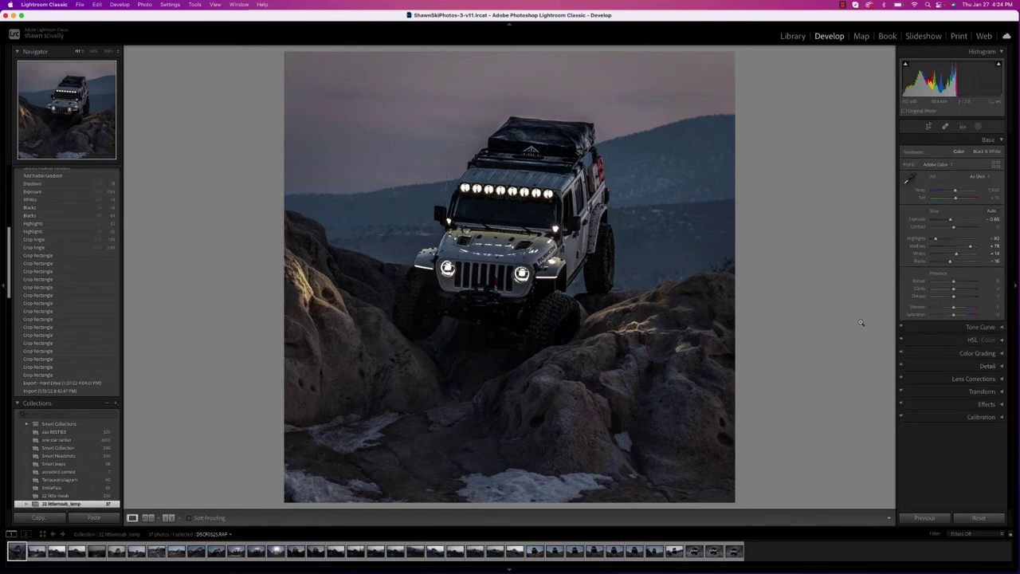
key("backslash")
key("backslash")
key("backslash")
left_click(169, 517)
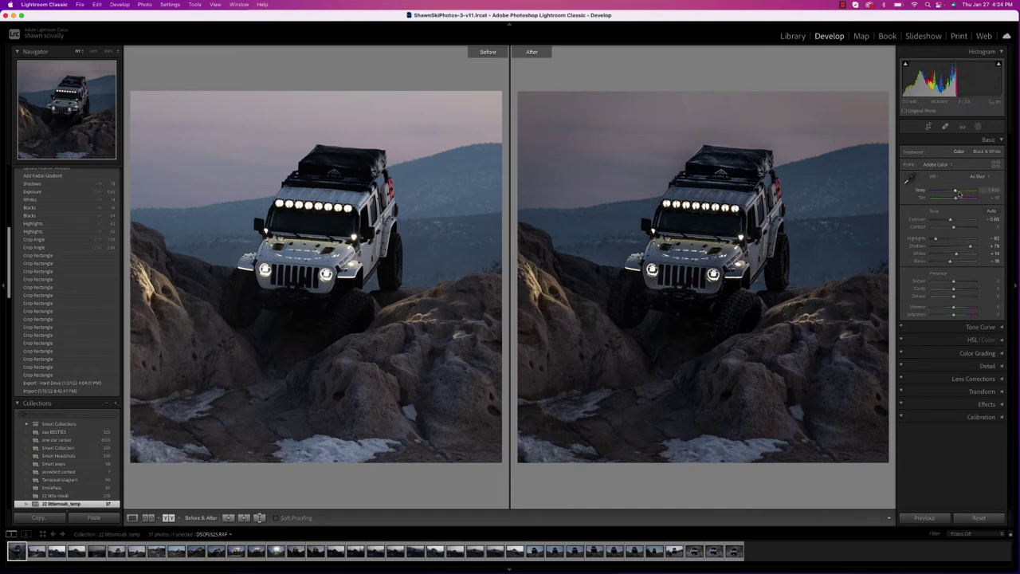
left_click(1002, 340)
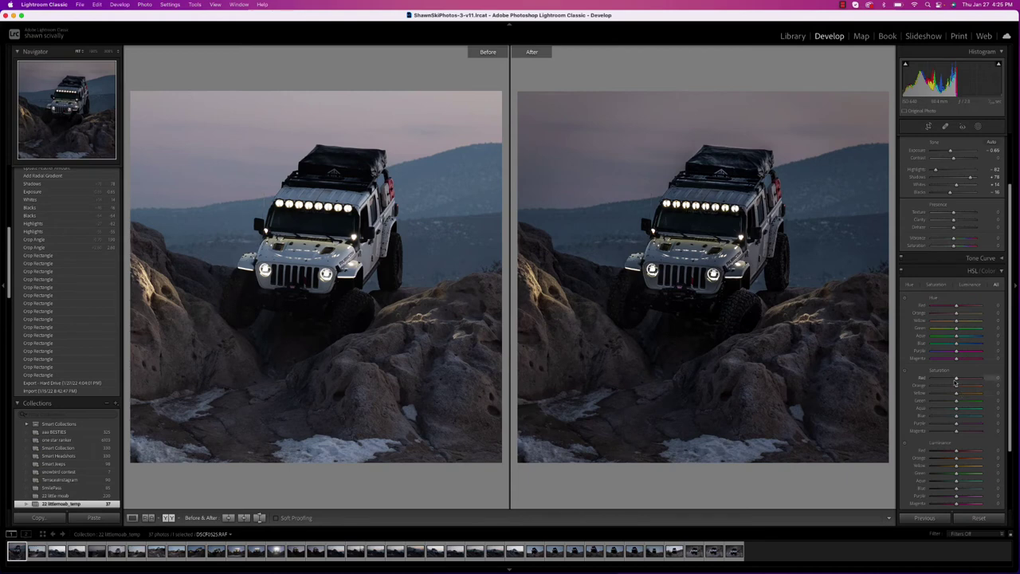
- In HSL Saturation, bring Orange to +81 and Yellow to +27
mouse_move(957, 386)
left_mouse_down()
mouse_move(931, 385)
mouse_move(988, 388)
mouse_move(953, 388)
mouse_move(988, 388)
mouse_move(972, 385)
left_mouse_up()
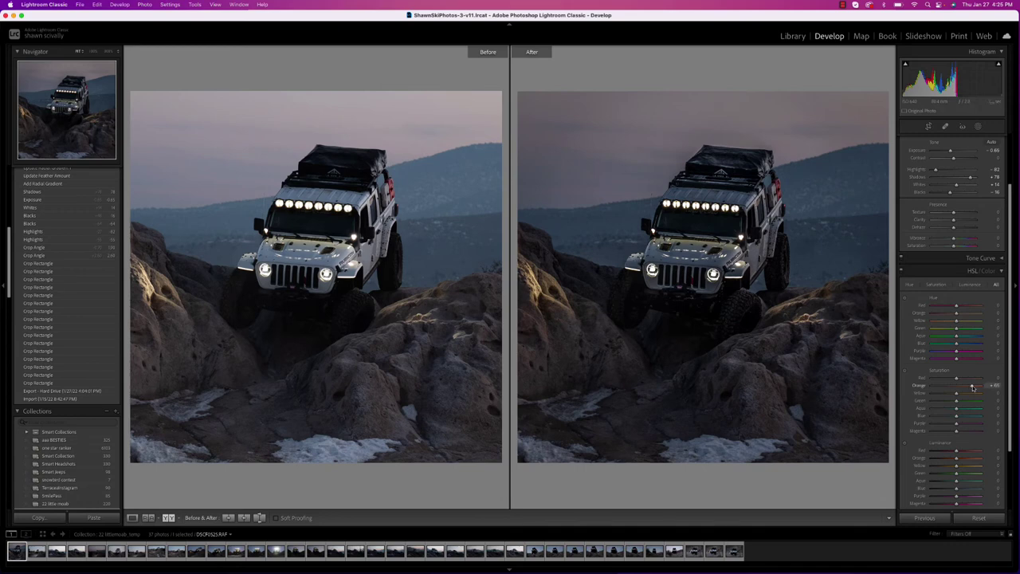
mouse_move(970, 386)
left_mouse_down()
mouse_move(975, 393)
mouse_move(950, 391)
mouse_move(961, 390)
left_mouse_up()
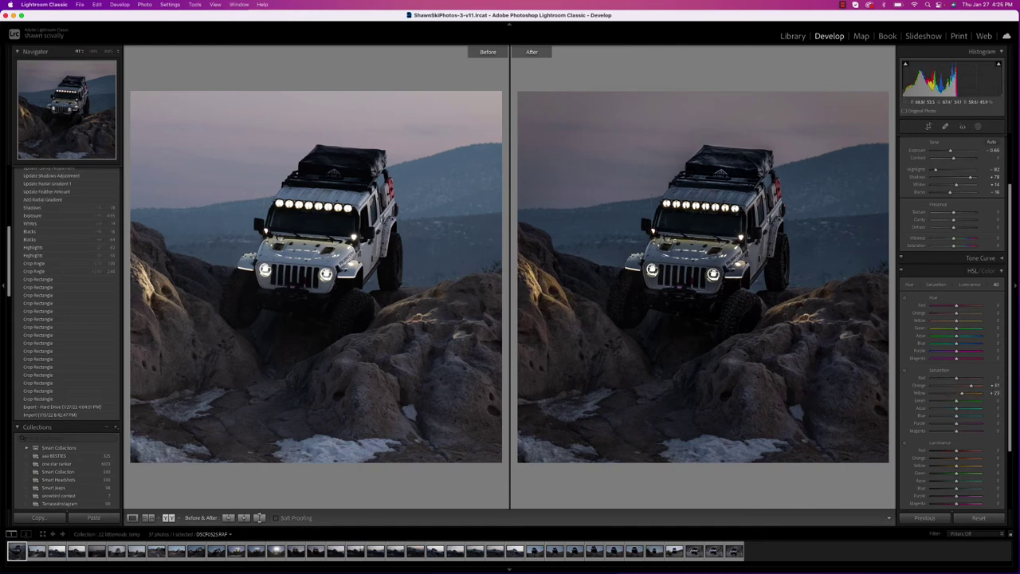
left_click_drag(962, 394, 1005, 402)
- In HSL Saturation, set Green +2, Aqua +35, Blue +24, Purple +11 and Magenta +7
left_click_drag(916, 399, 965, 408)
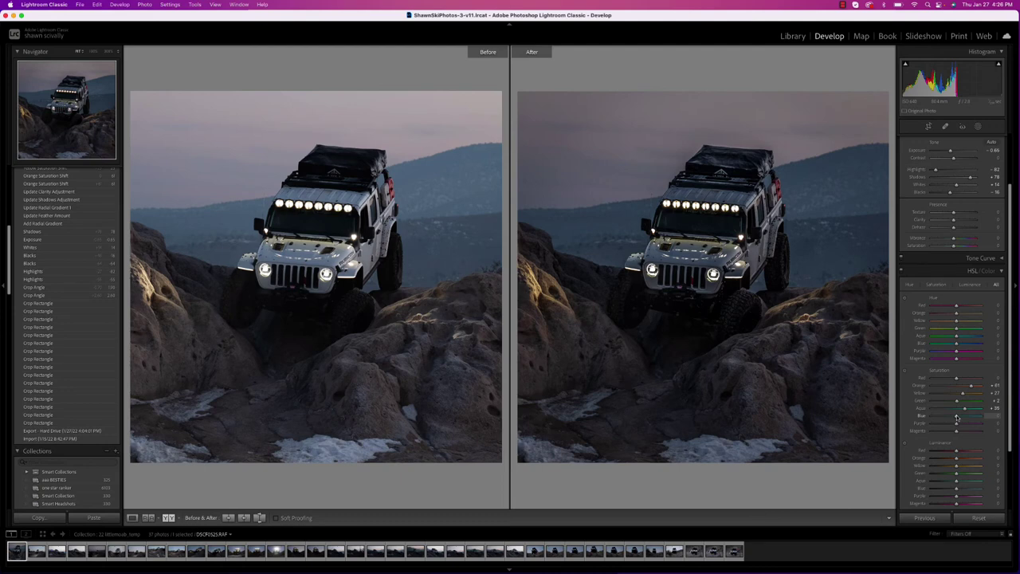
left_click_drag(957, 417, 989, 410)
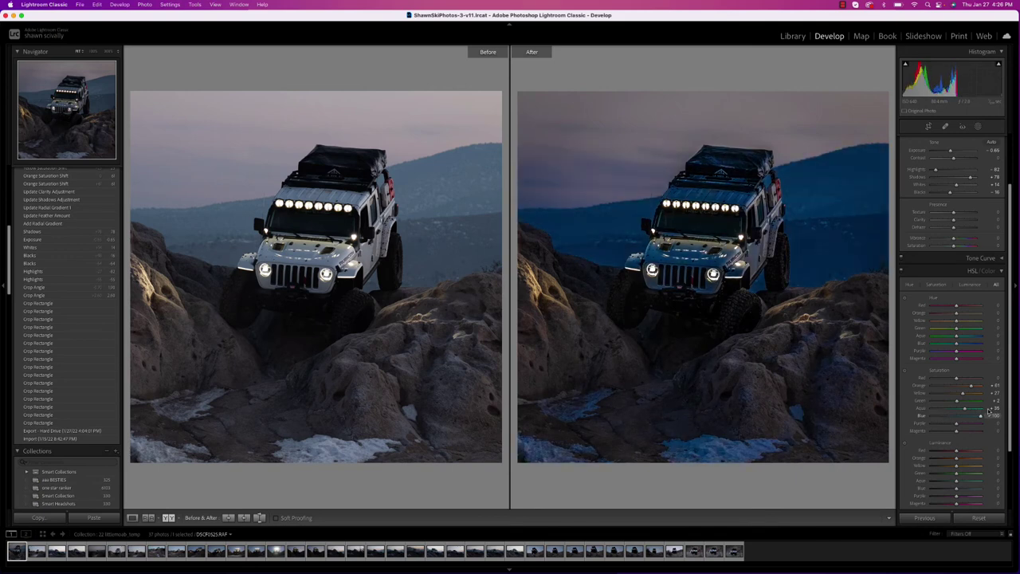
left_click_drag(988, 410, 961, 432)
left_click_drag(959, 432, 958, 432)
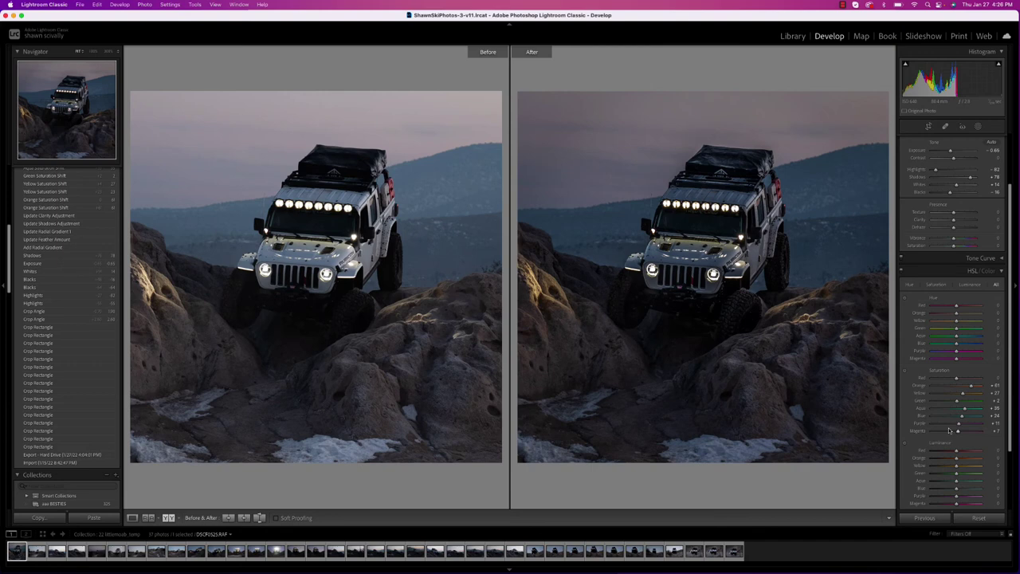
- Warm the Basic panel temperature to about 8,915, leaving the tint at its original value
scroll(966, 191, "up", 3)
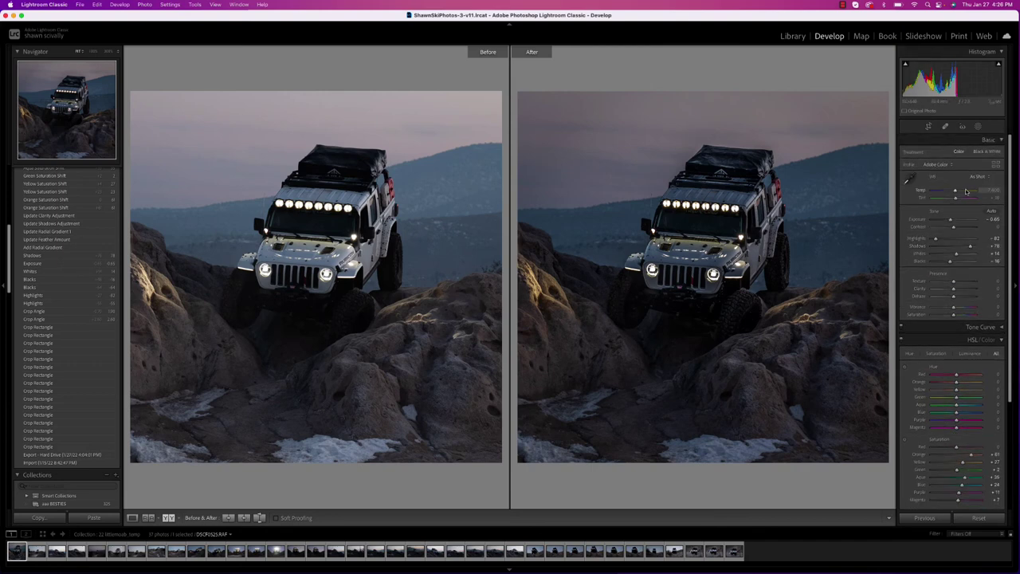
mouse_move(955, 192)
left_mouse_down()
mouse_move(929, 188)
mouse_move(960, 184)
mouse_move(956, 195)
left_mouse_up()
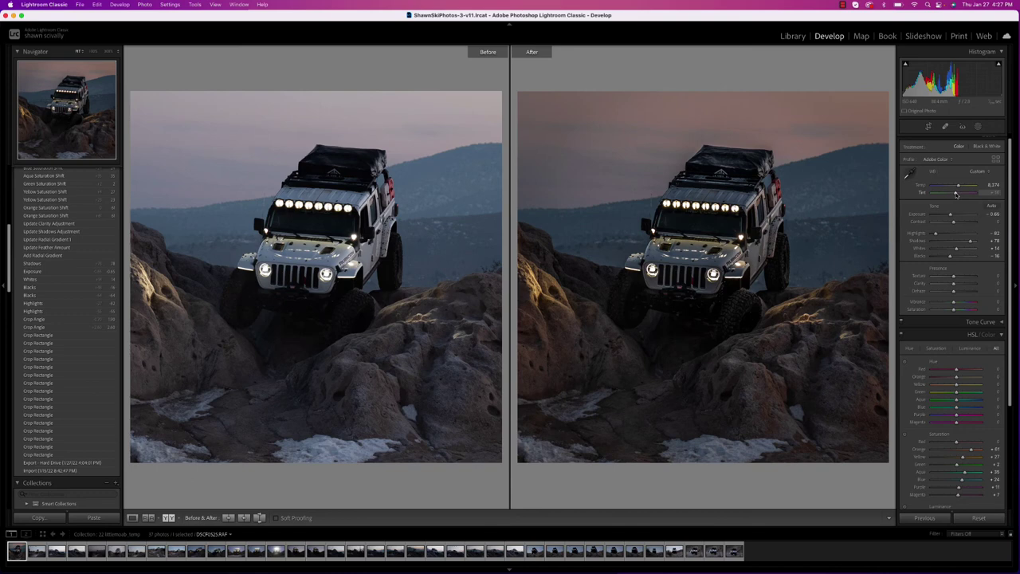
mouse_move(956, 195)
left_mouse_down()
mouse_move(947, 193)
mouse_move(963, 194)
left_mouse_up()
key("super+z")
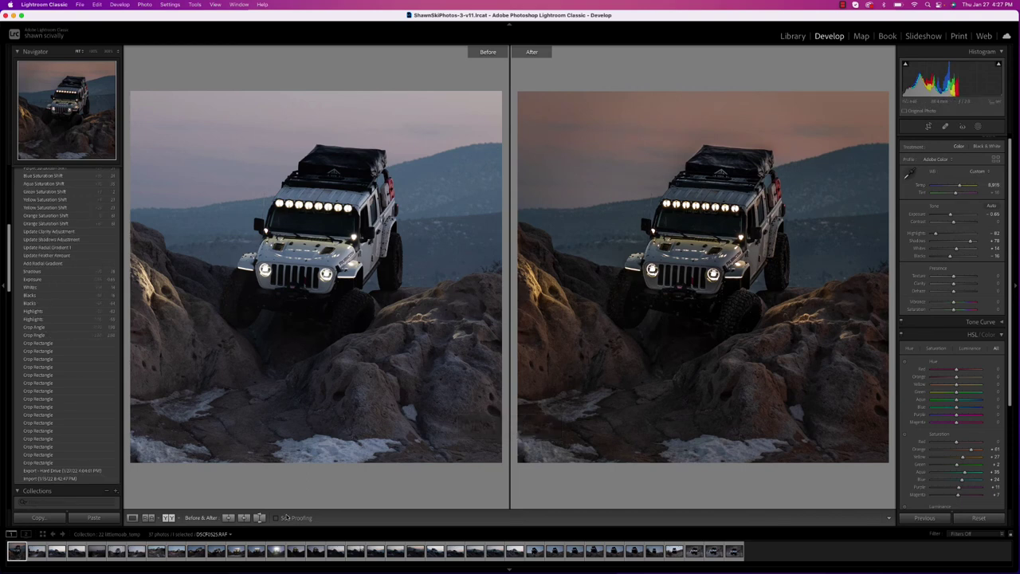
- Show the edited Jeep photo alone in Loupe, then return to the before/after side-by-side view
left_click(132, 517)
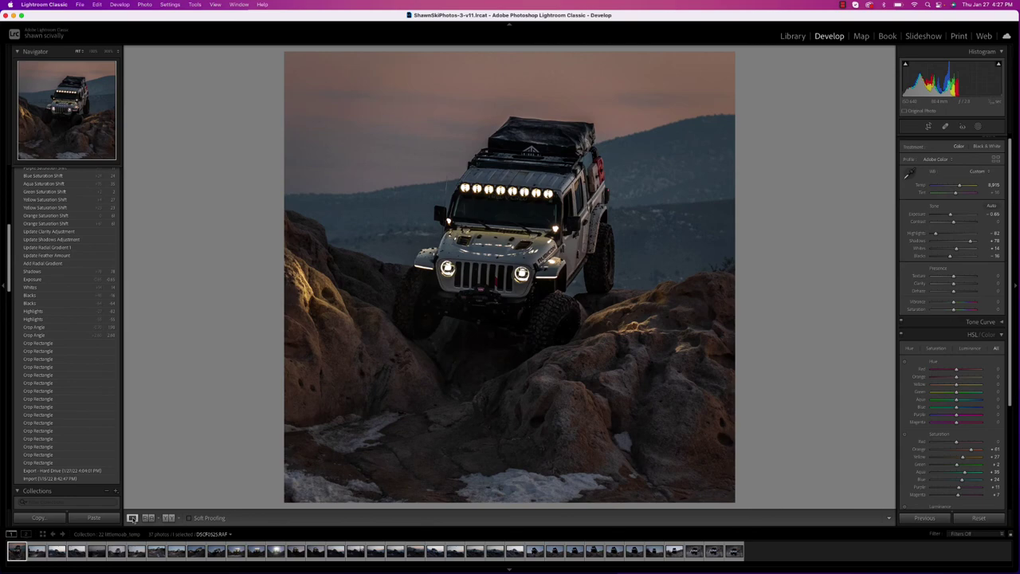
left_click(168, 517)
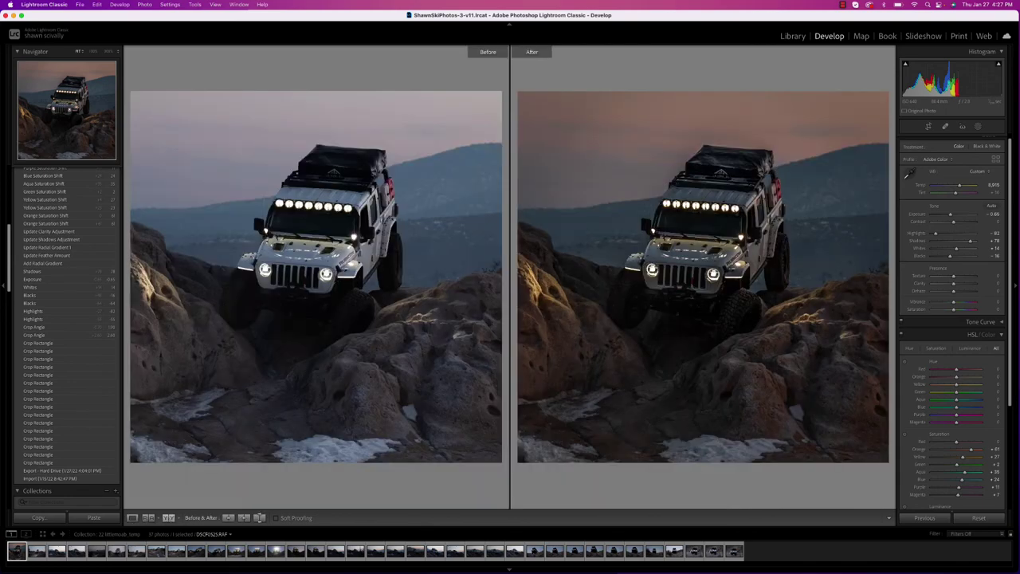